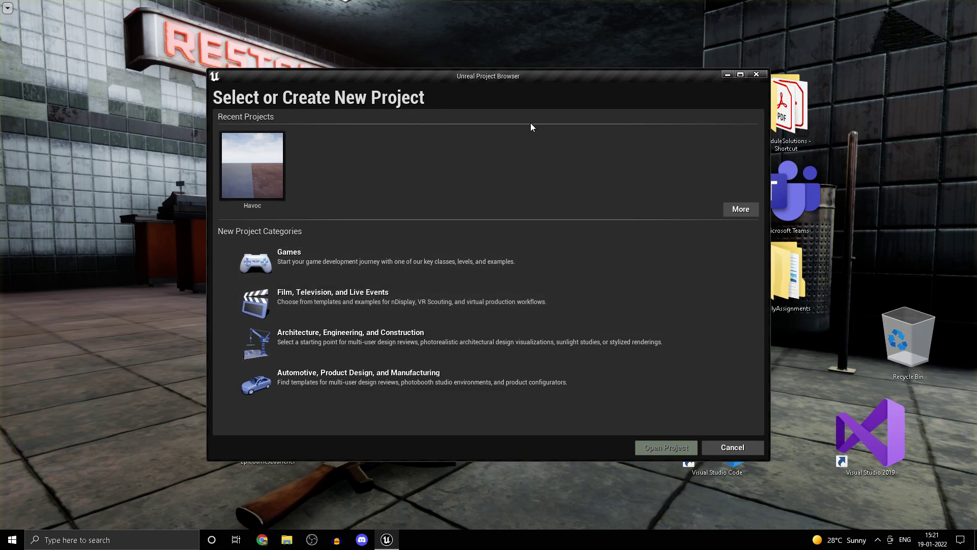
# - Start a Blank Games project and switch the project type from Blueprint to C++
pyautogui.click(444, 266)
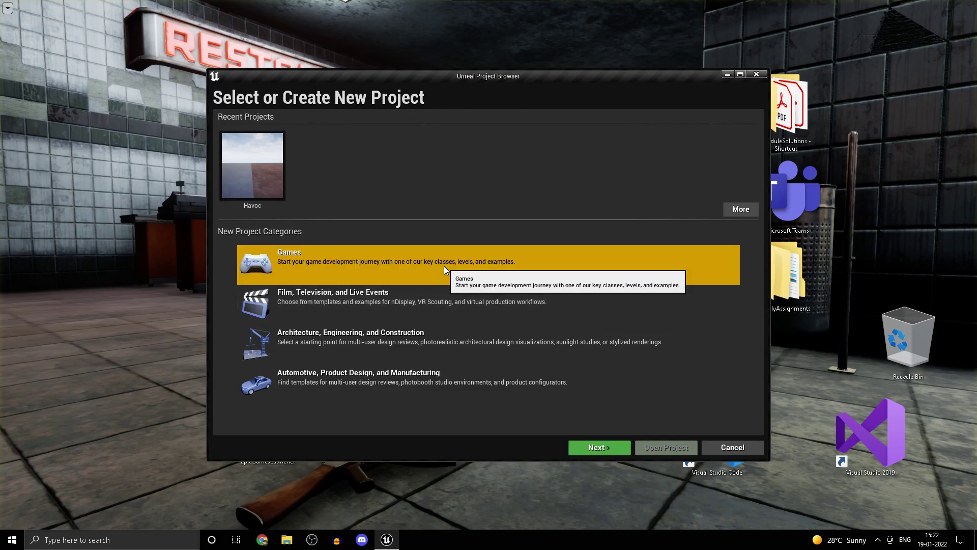
pyautogui.click(590, 449)
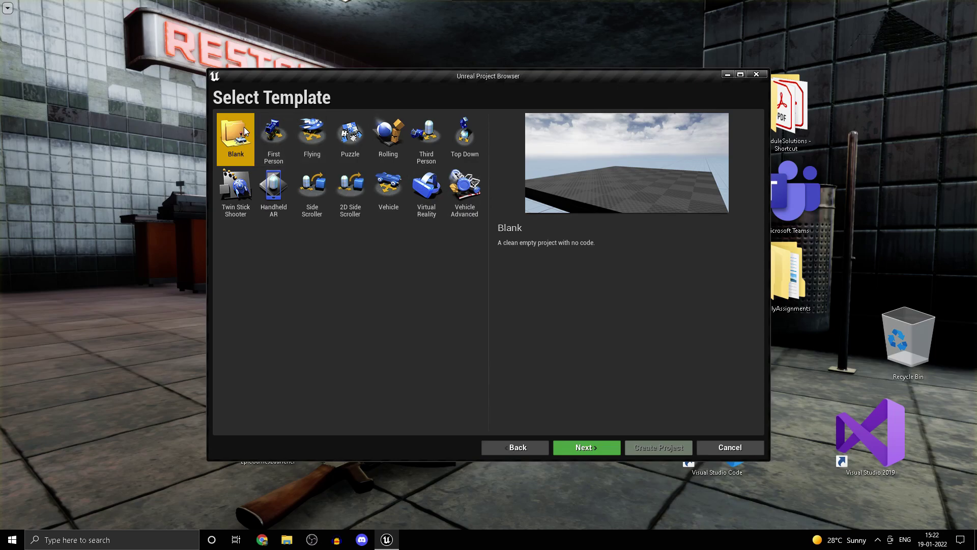
pyautogui.click(597, 450)
pyautogui.click(264, 145)
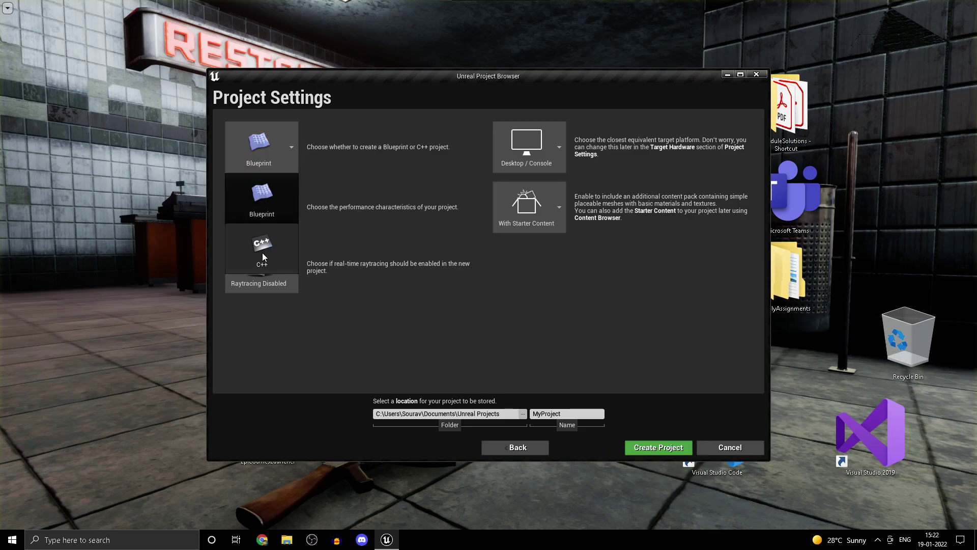
pyautogui.click(260, 201)
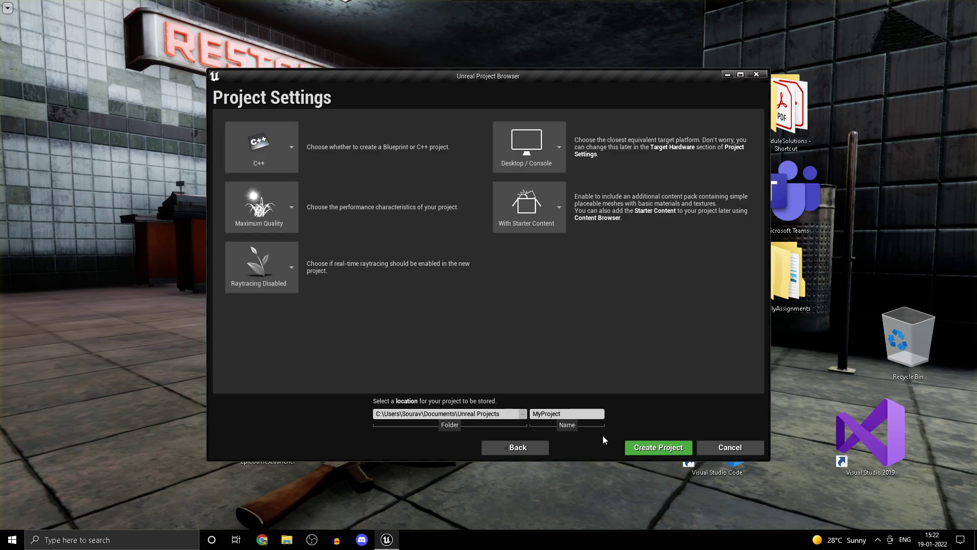
# - Create an FPSCourse folder on the BARRACUDA 2 (I:) drive and select it as the project location
pyautogui.click(523, 413)
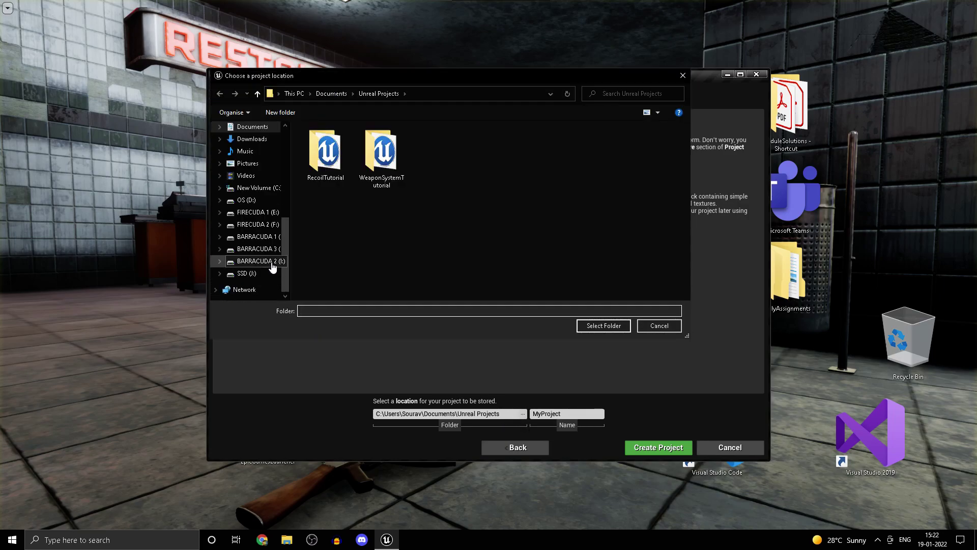
pyautogui.click(273, 262)
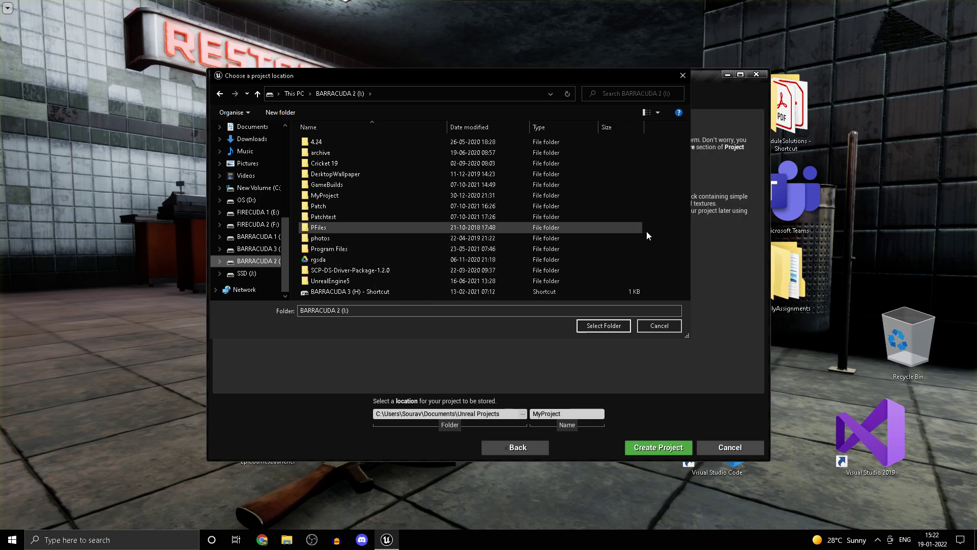
pyautogui.rightClick(668, 227)
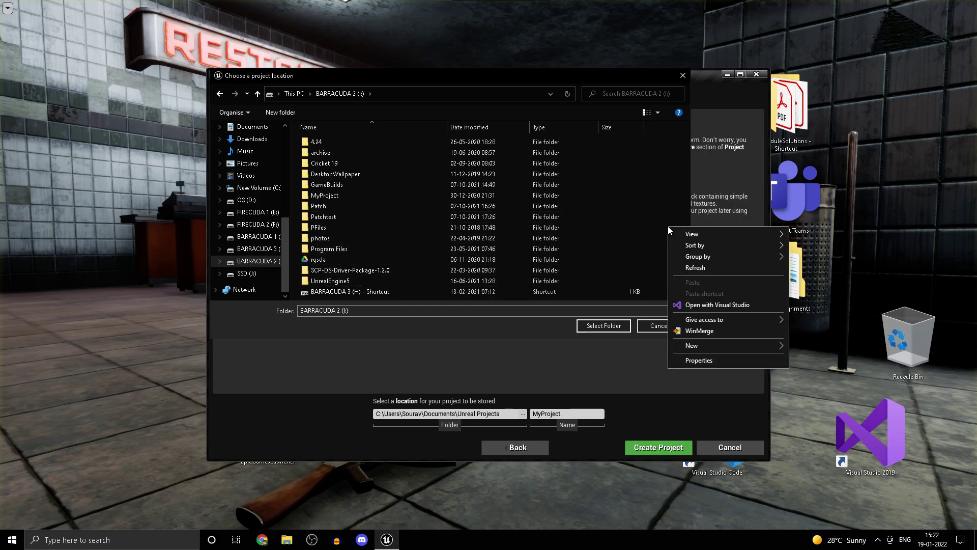
pyautogui.moveTo(739, 345)
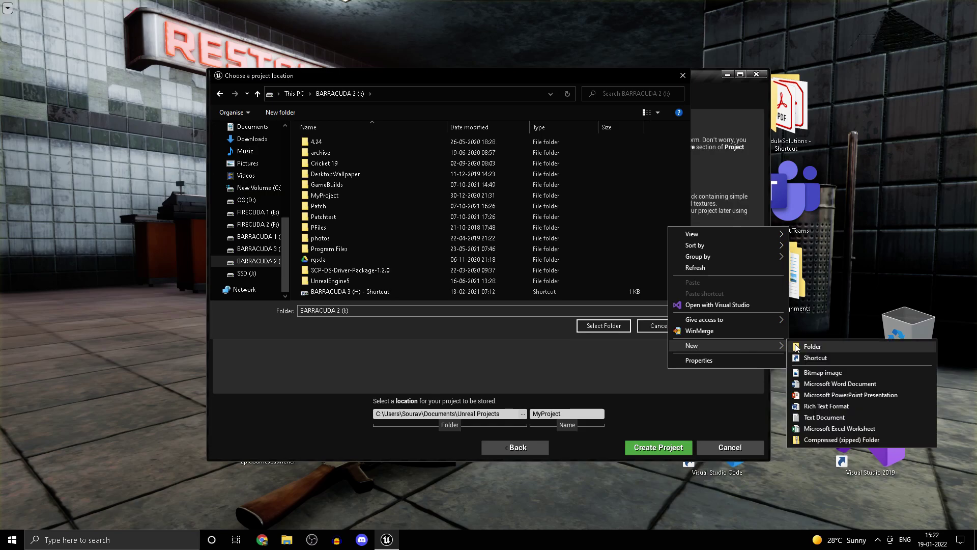
pyautogui.click(811, 347)
pyautogui.write('FPSC')
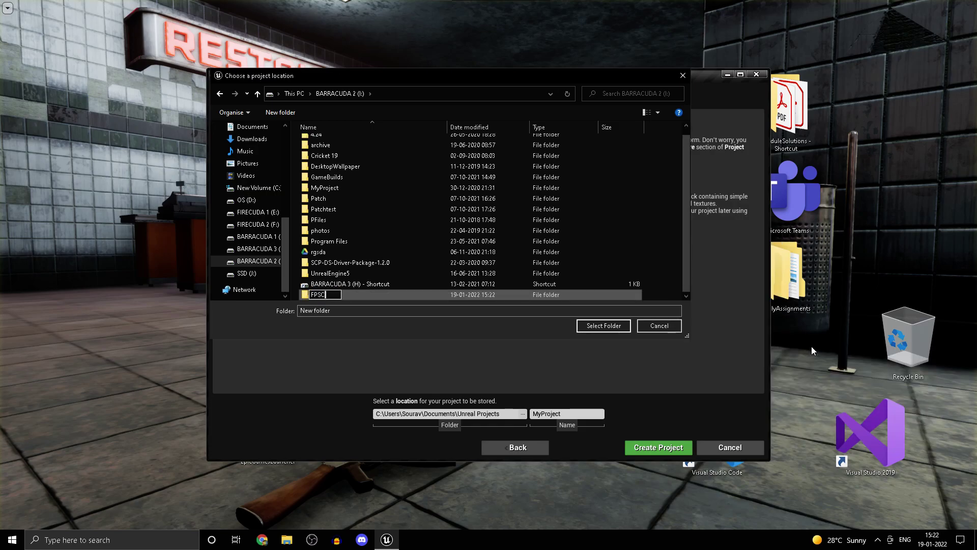
pyautogui.write('ourse')
pyautogui.press('Return')
pyautogui.doubleClick(442, 294)
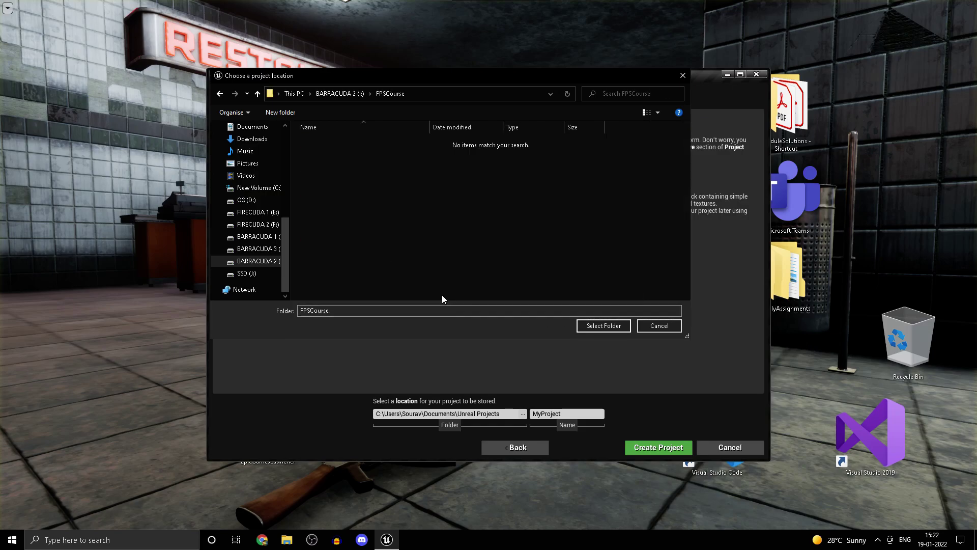
pyautogui.click(591, 327)
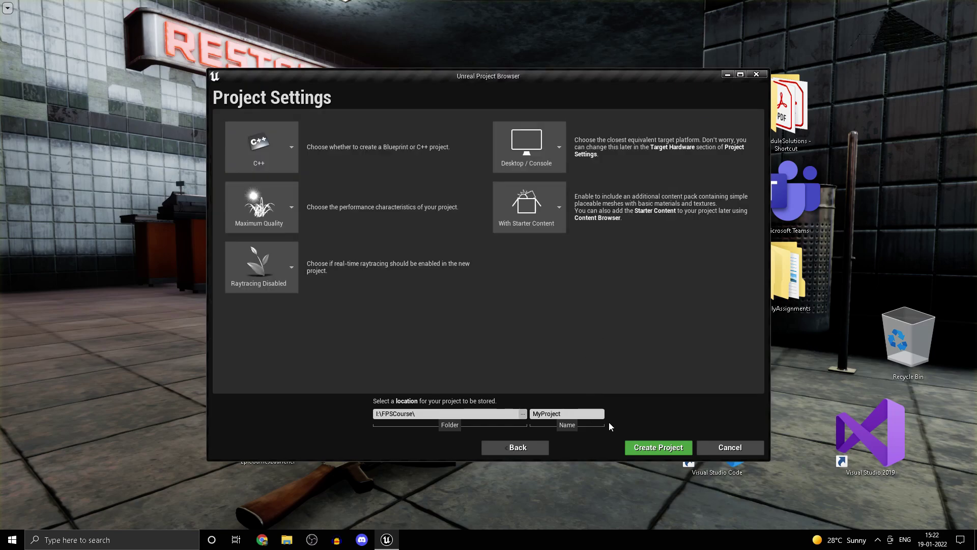
# - Name the project FPSCourse and create it, opening the solution in Visual Studio
pyautogui.click(565, 413)
pyautogui.write('F')
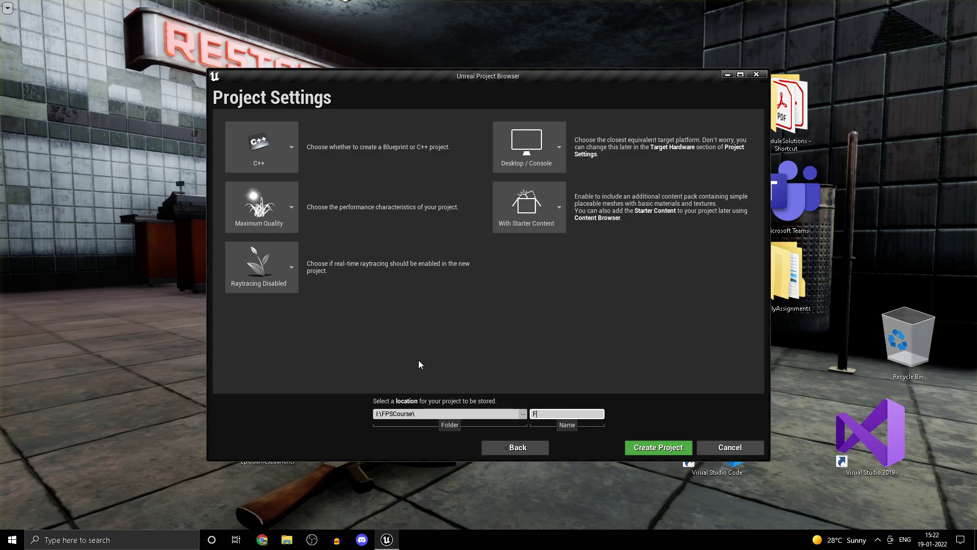
pyautogui.write('PSCourse')
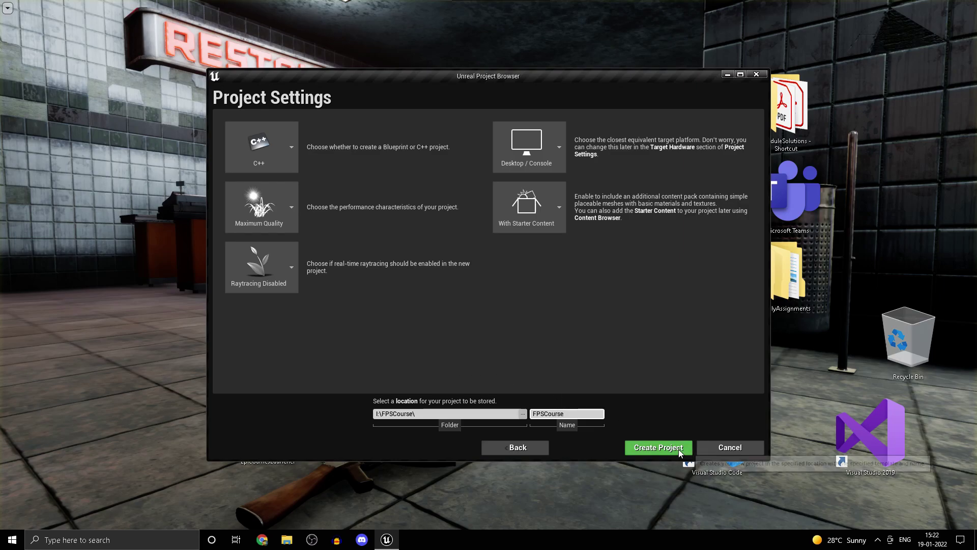
pyautogui.click(679, 448)
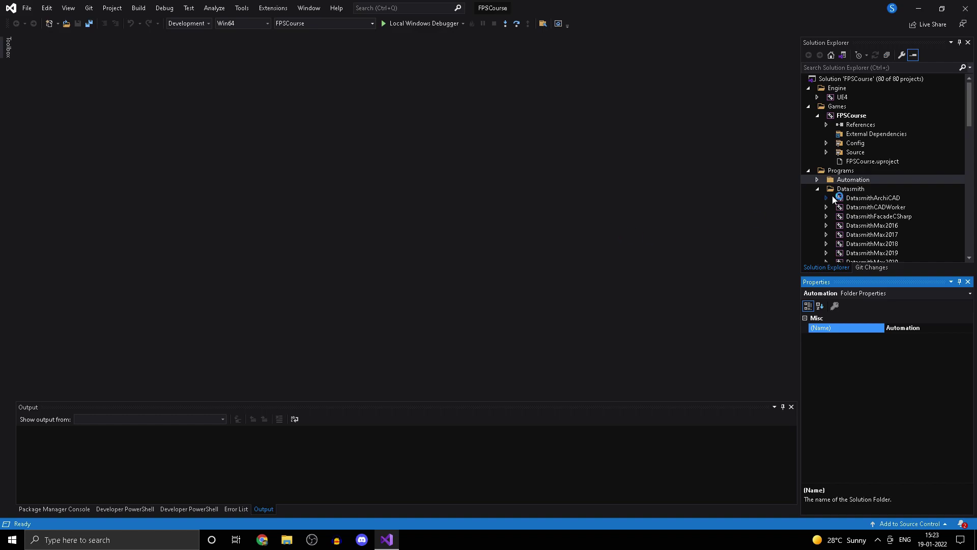
# - Build the FPSCourse project from its context menu in the Solution Explorer
pyautogui.click(839, 116)
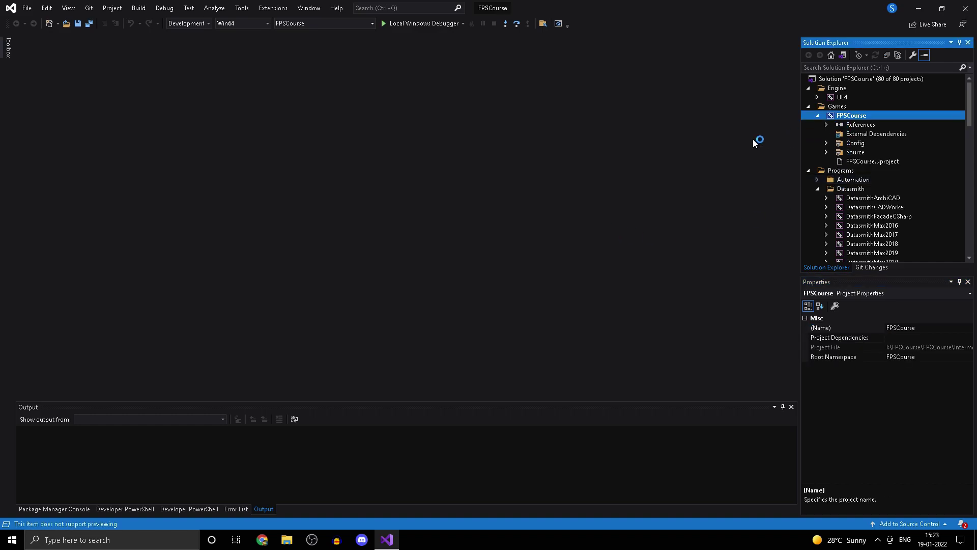
pyautogui.rightClick(828, 114)
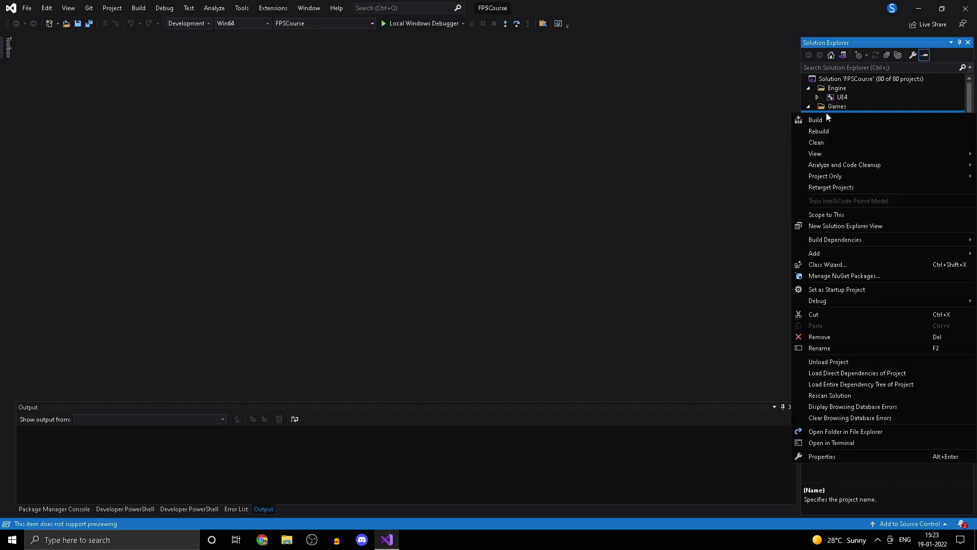
pyautogui.click(686, 111)
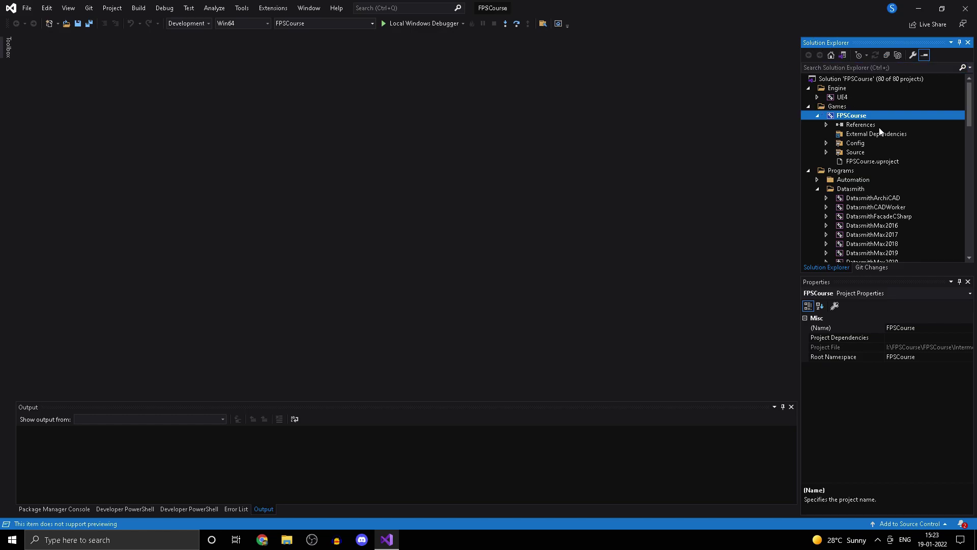
pyautogui.rightClick(861, 115)
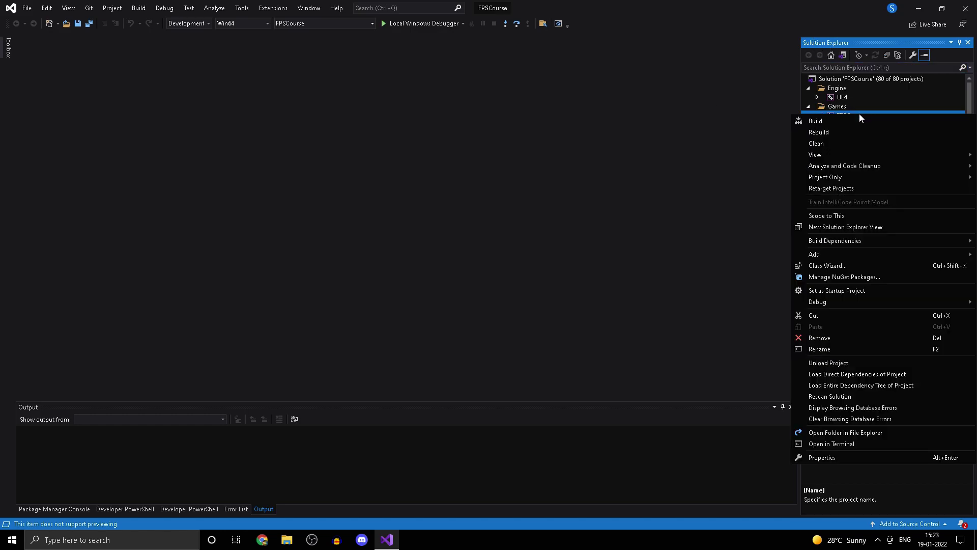
pyautogui.click(732, 112)
pyautogui.rightClick(855, 119)
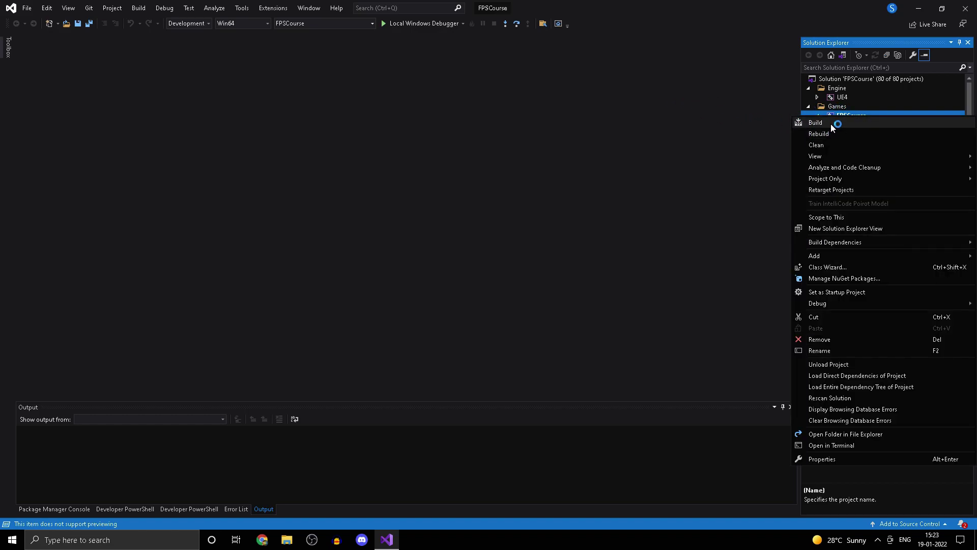
pyautogui.click(832, 123)
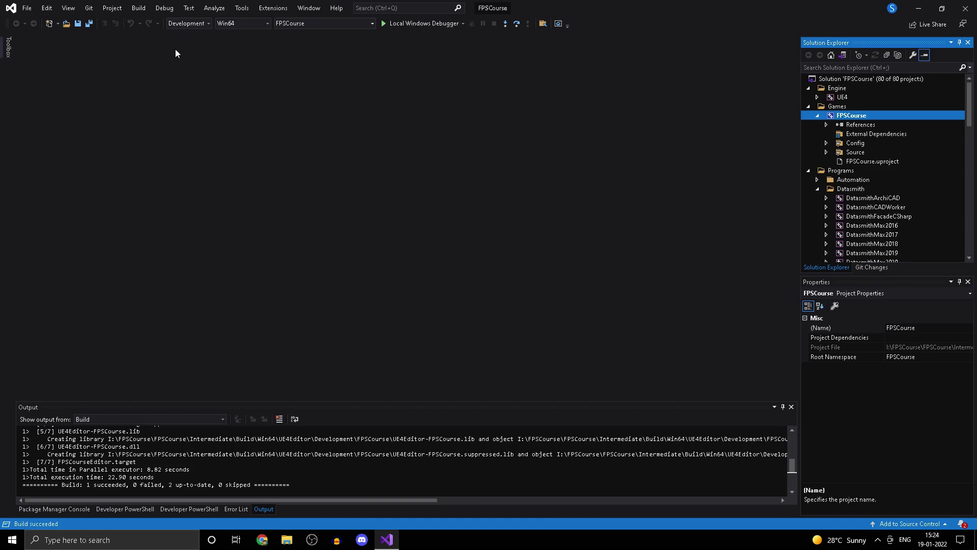
# - Keep the Development build configuration and close Visual Studio after the successful build
pyautogui.click(208, 25)
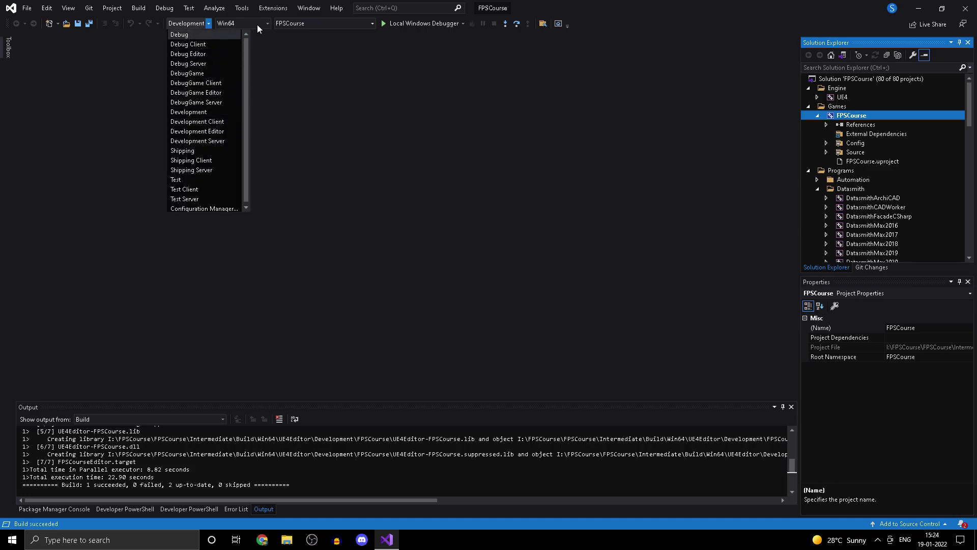
pyautogui.click(221, 24)
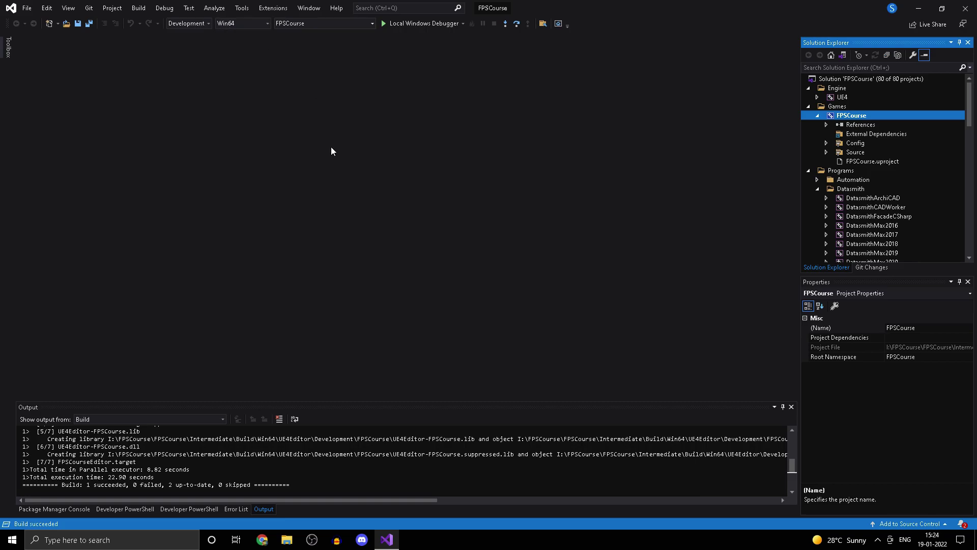
pyautogui.click(966, 8)
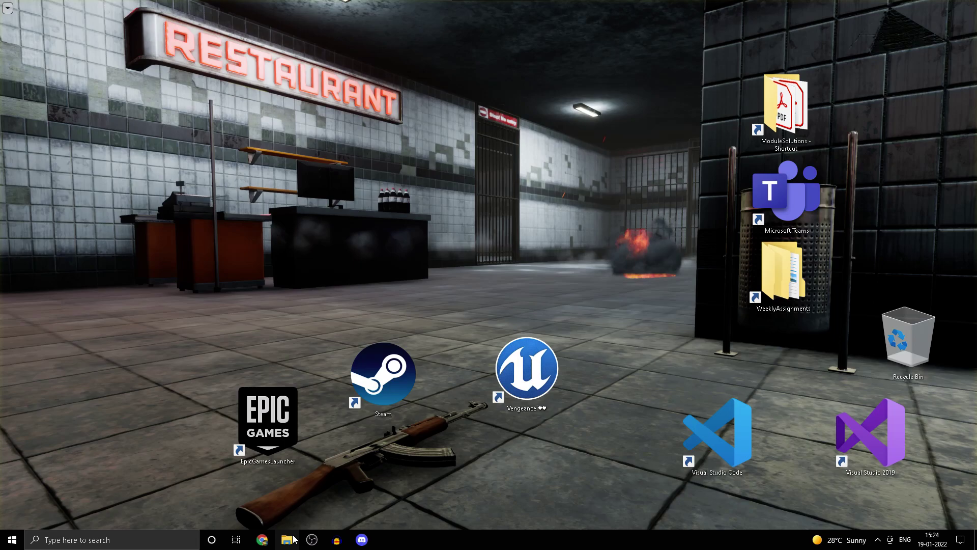
# - Go to FPSCourse.sln's folder in File Explorer and launch FPSCourse.uproject in Unreal Editor
pyautogui.click(295, 538)
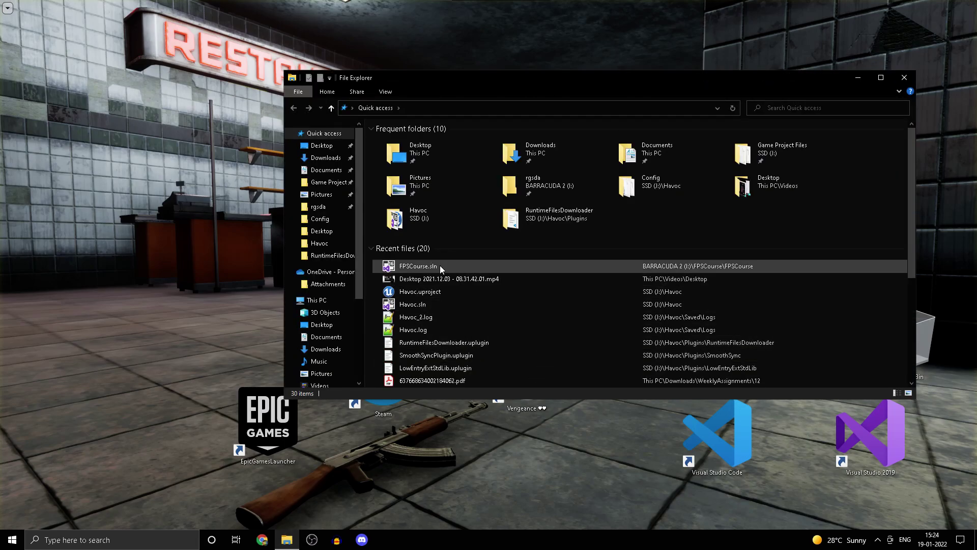
pyautogui.rightClick(440, 268)
pyautogui.click(493, 474)
pyautogui.click(428, 224)
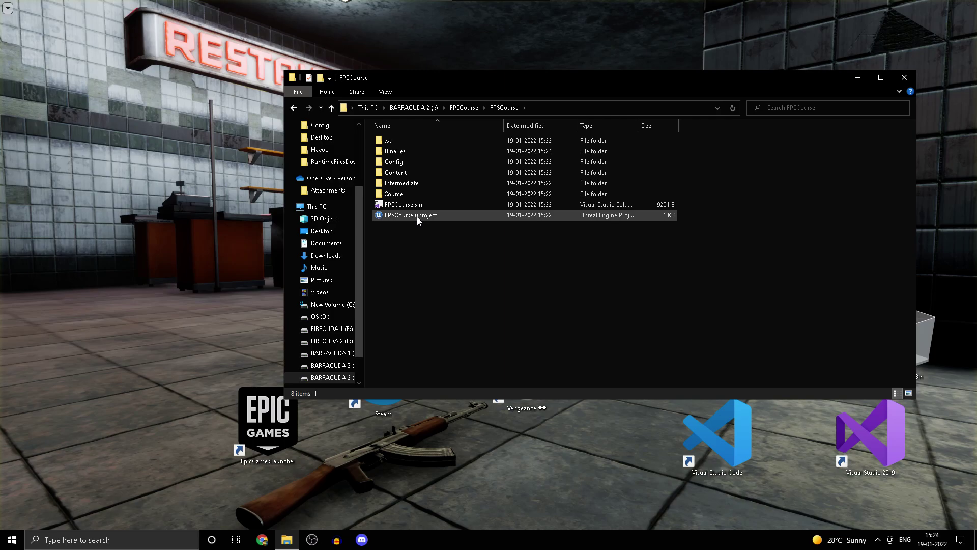
pyautogui.doubleClick(417, 219)
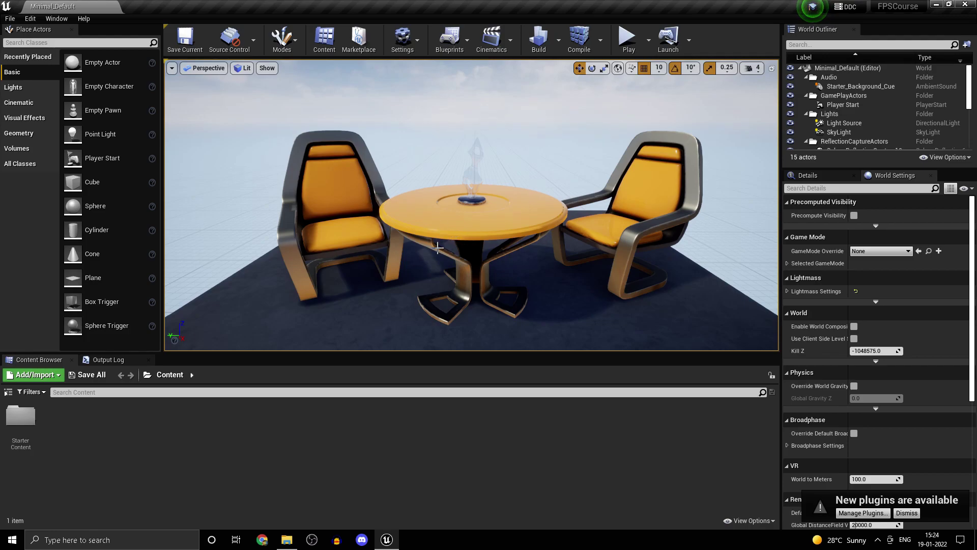
pyautogui.moveTo(437, 257)
pyautogui.mouseDown(button='right')
pyautogui.moveTo(437, 219)
pyautogui.moveTo(438, 274)
pyautogui.moveTo(434, 250)
pyautogui.mouseUp(button='right')
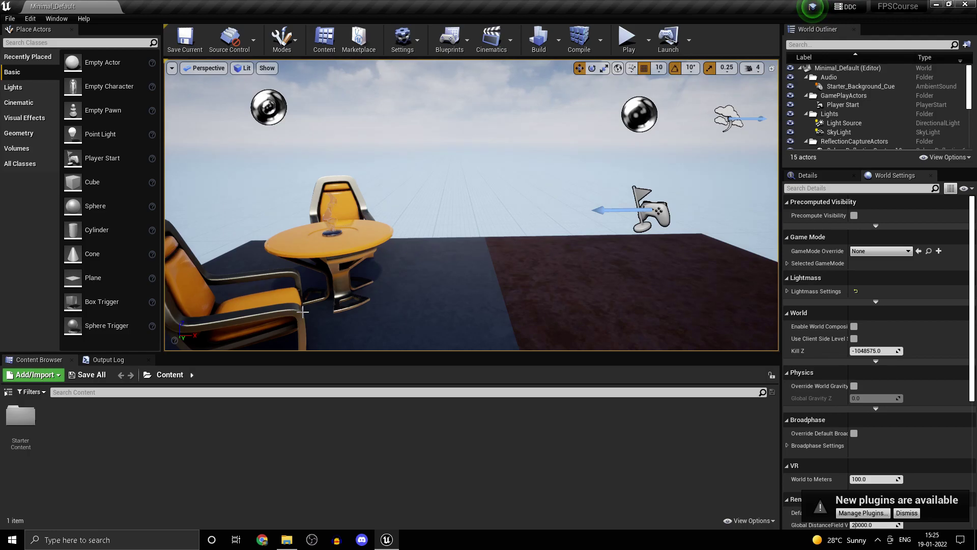
pyautogui.rightClick(119, 436)
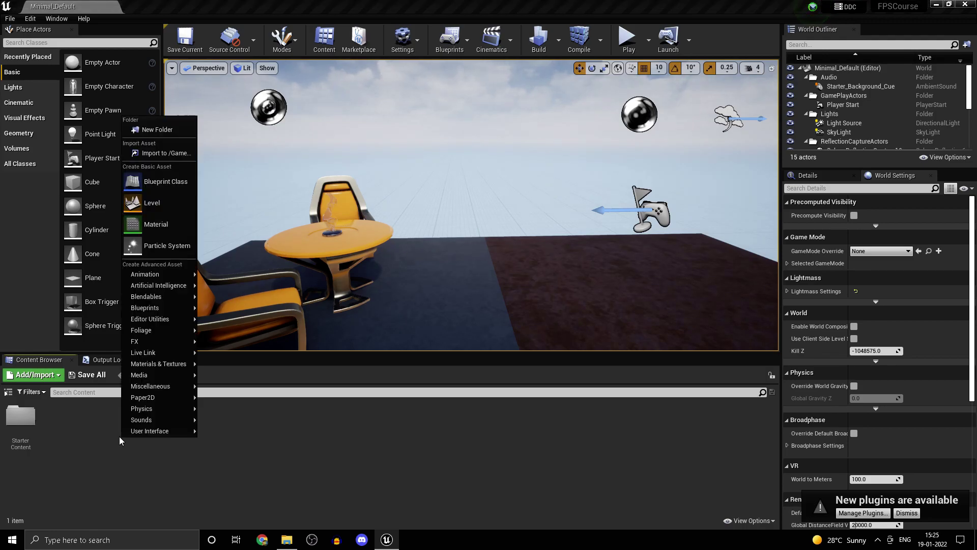
pyautogui.click(90, 427)
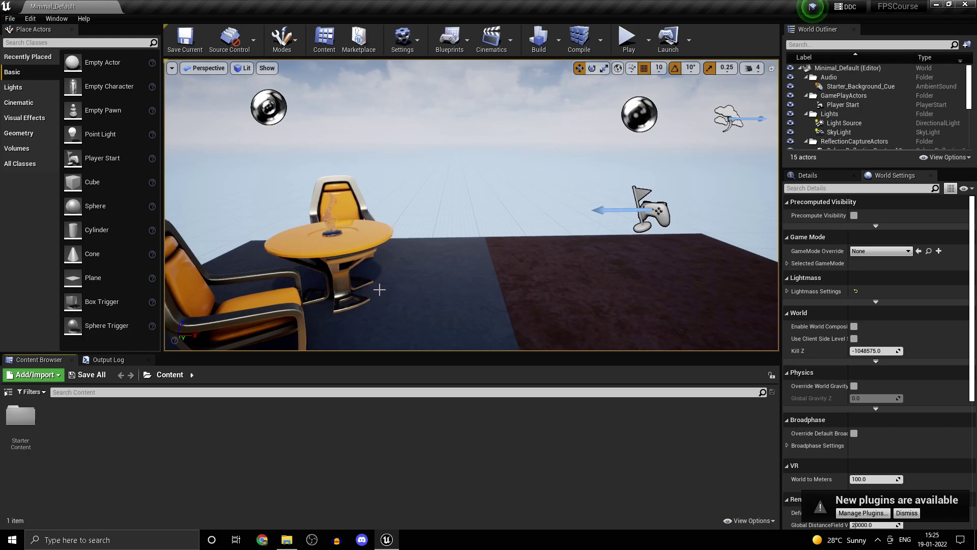
pyautogui.moveTo(358, 303)
pyautogui.mouseDown(button='right')
pyautogui.moveTo(379, 291)
pyautogui.moveTo(459, 301)
pyautogui.moveTo(361, 302)
pyautogui.mouseUp(button='right')
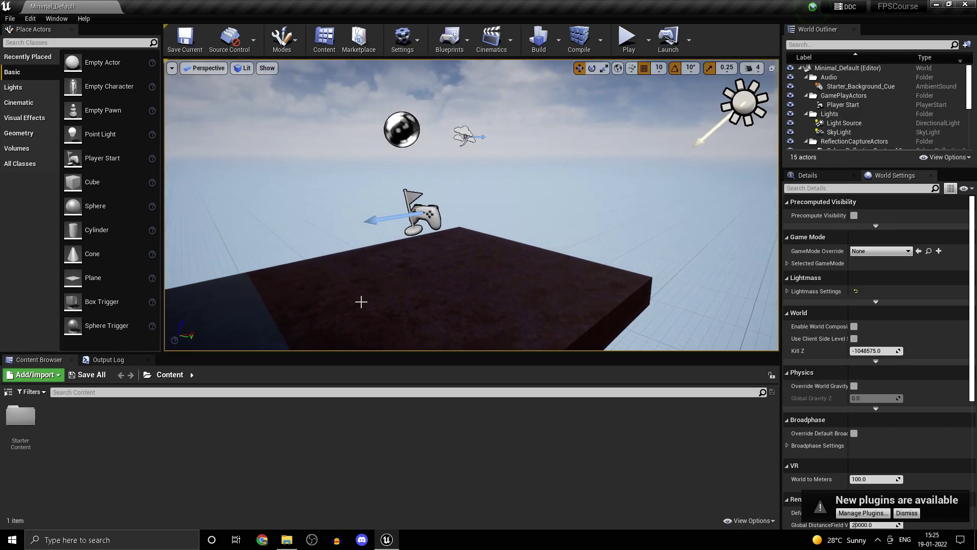
pyautogui.rightClick(111, 442)
# - Create a folder named Maps in the root Content folder beside Starter Content
pyautogui.click(105, 454)
pyautogui.rightClick(99, 427)
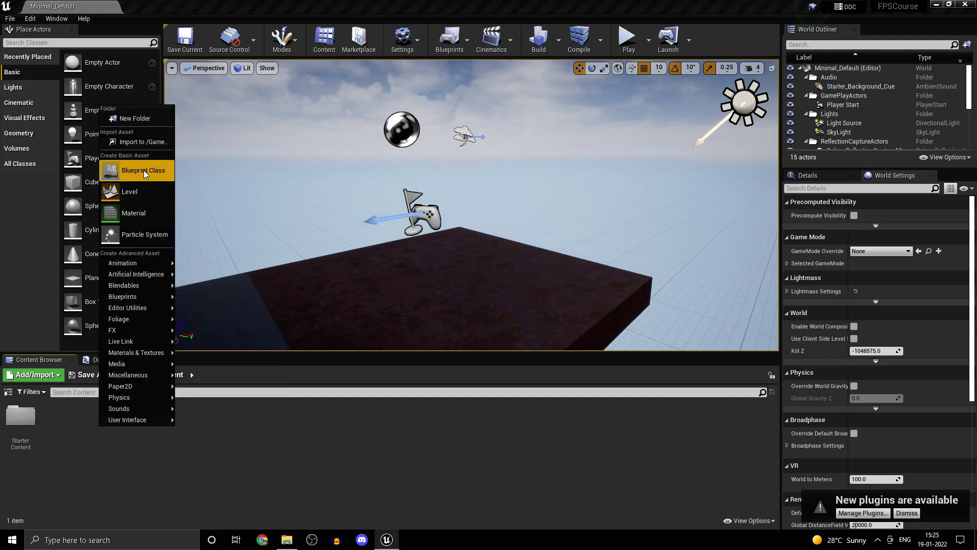
pyautogui.click(142, 117)
pyautogui.write('Maps')
pyautogui.press('Return')
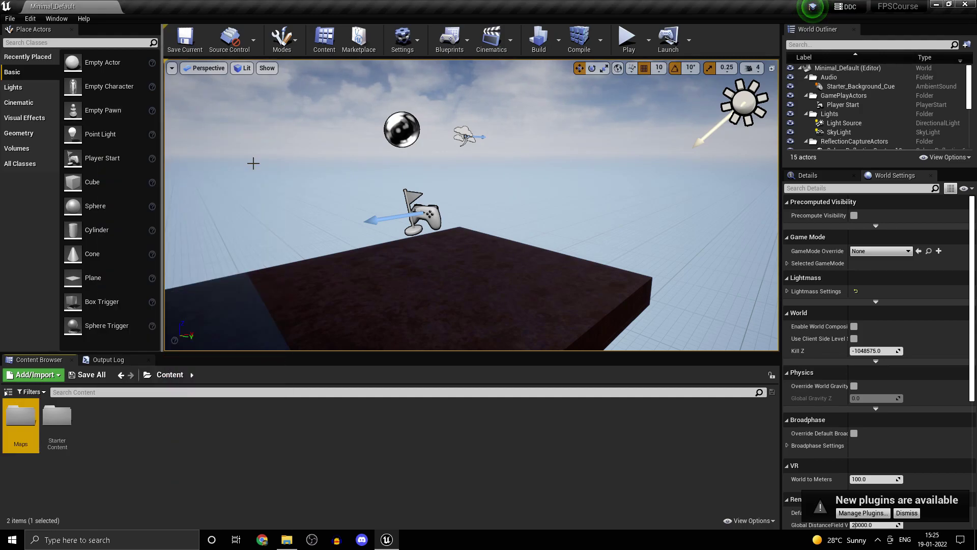
pyautogui.click(161, 411)
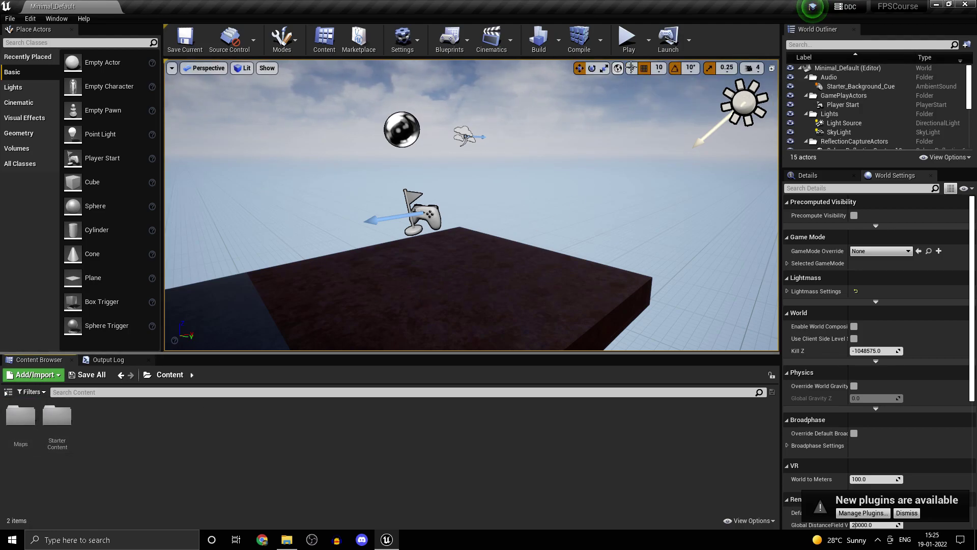
# - Type 'open' in the Play-mode console, then browse to StarterContent > Maps
pyautogui.click(629, 39)
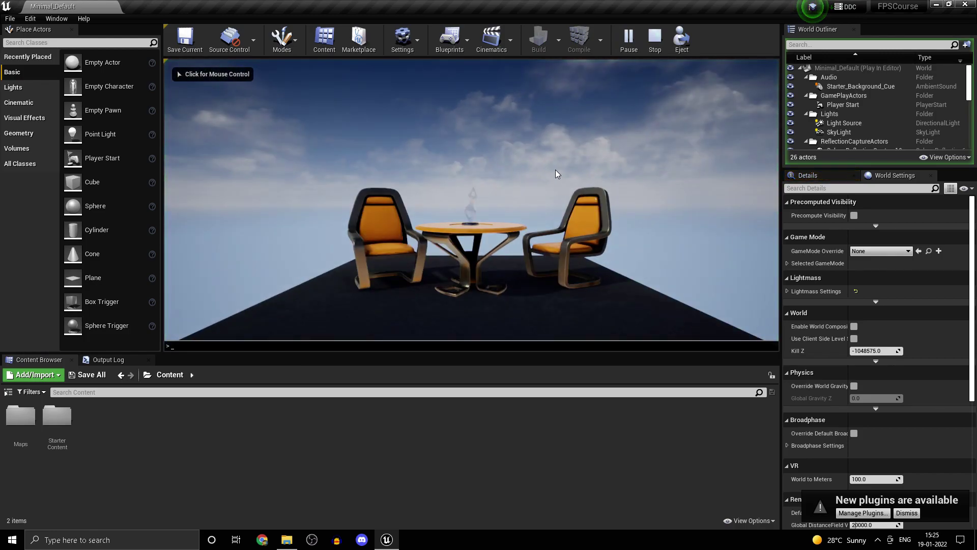
pyautogui.press('`')
pyautogui.write('open')
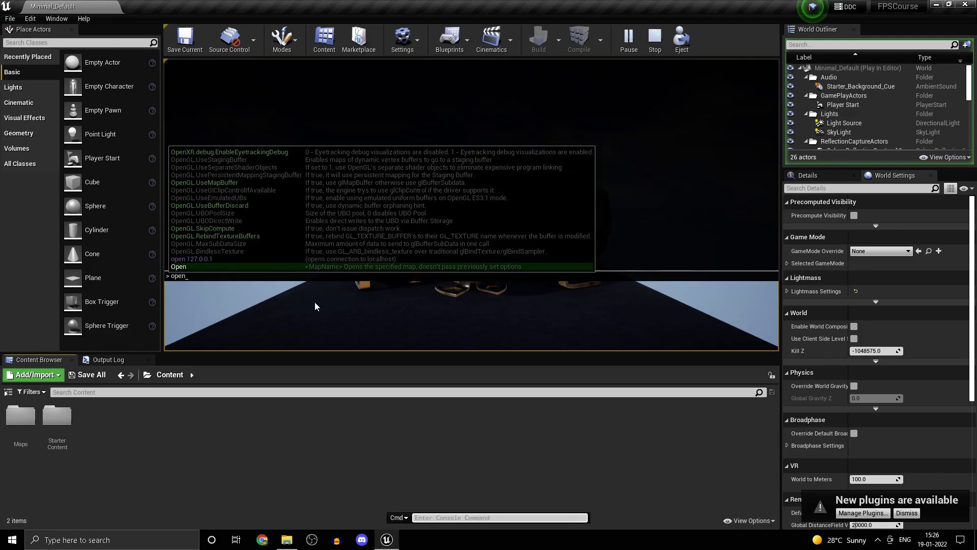
pyautogui.press('Escape')
pyautogui.press('Escape')
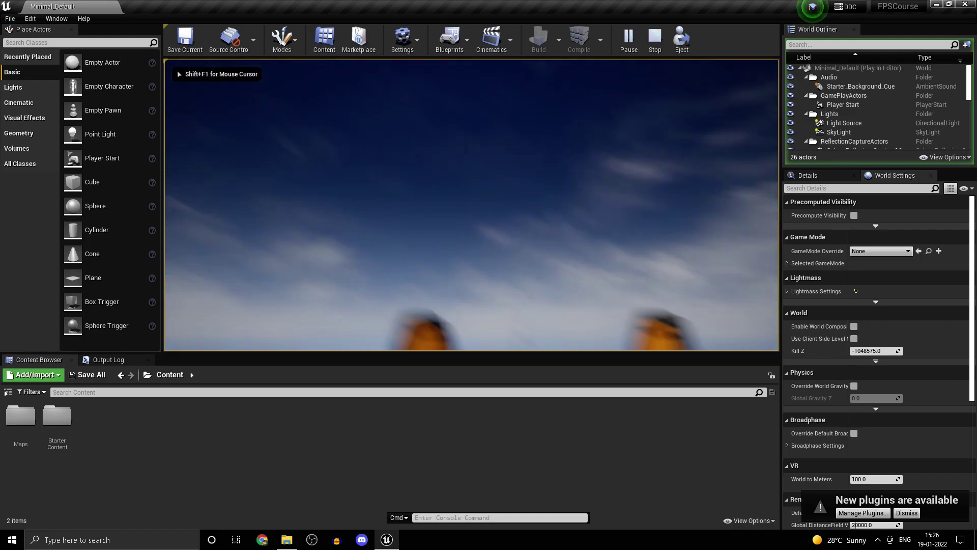
pyautogui.doubleClick(61, 423)
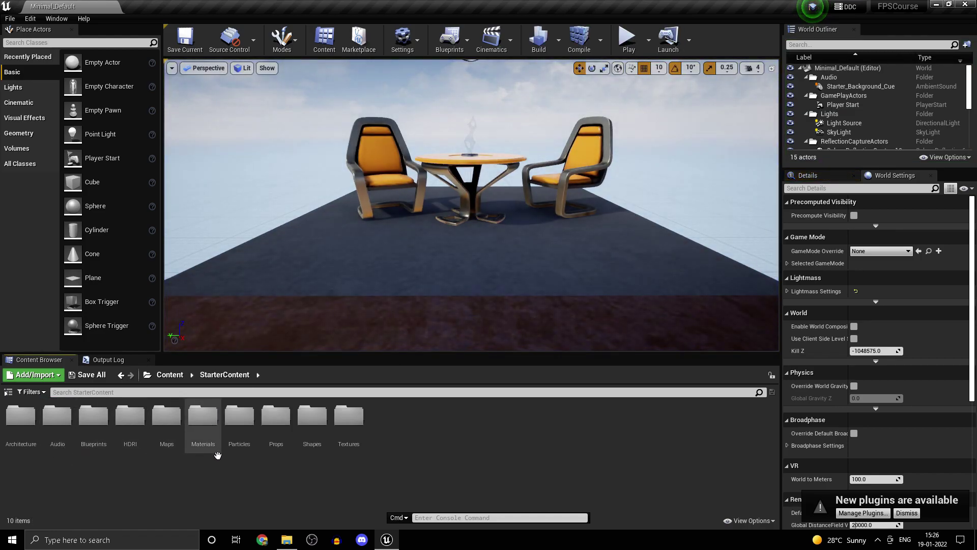
pyautogui.doubleClick(170, 433)
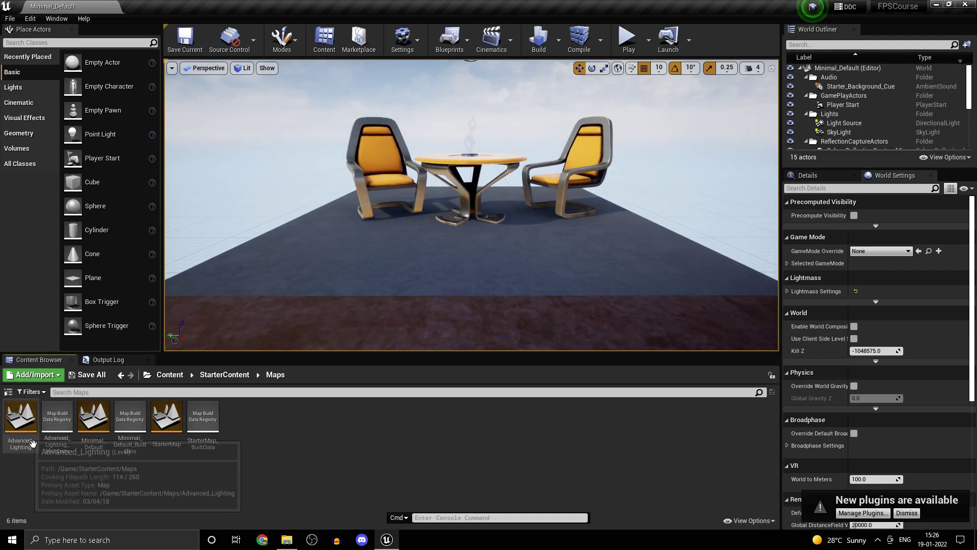
# - Tilt the camera up, play the level and walk forward toward the table
pyautogui.moveTo(447, 286); pyautogui.dragTo(461, 270, button='right')
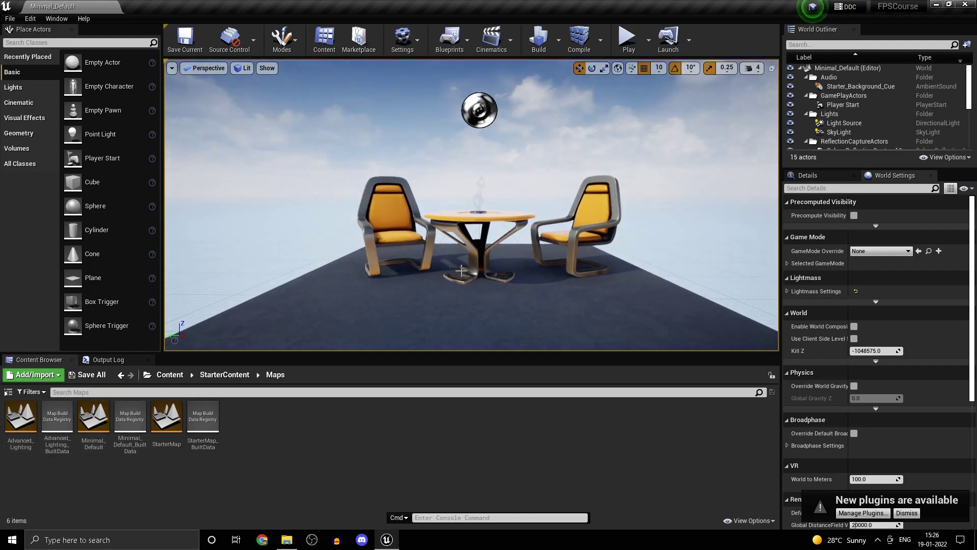
pyautogui.click(620, 41)
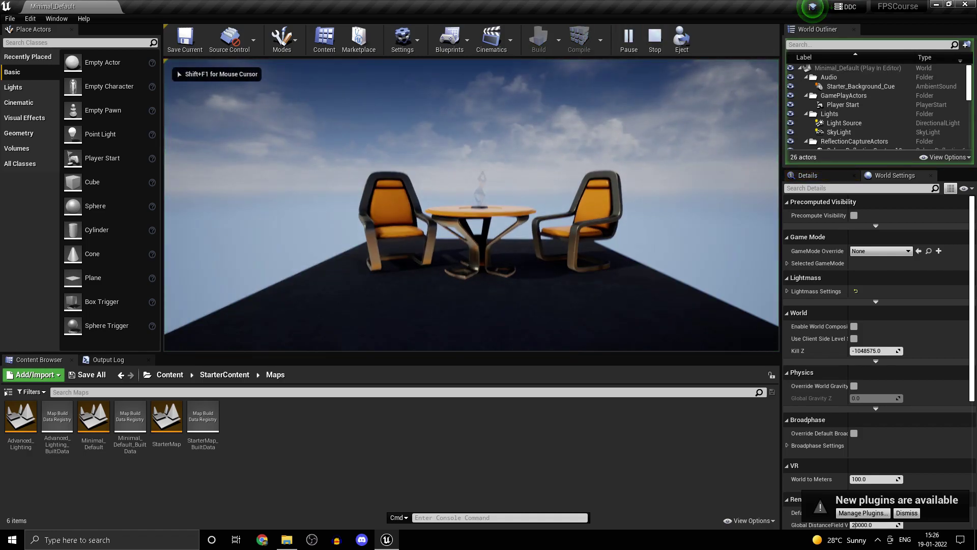
pyautogui.press('w')
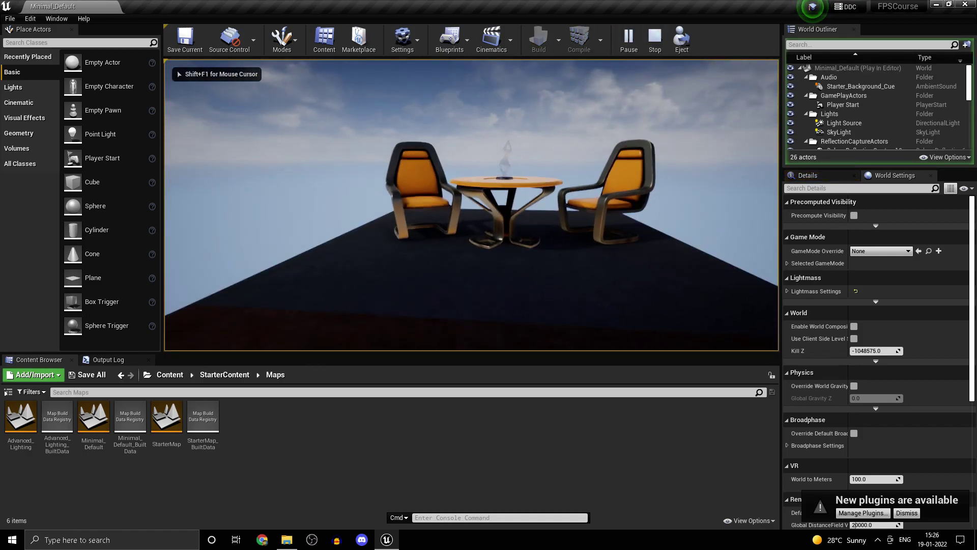
pyautogui.moveTo(471, 205)
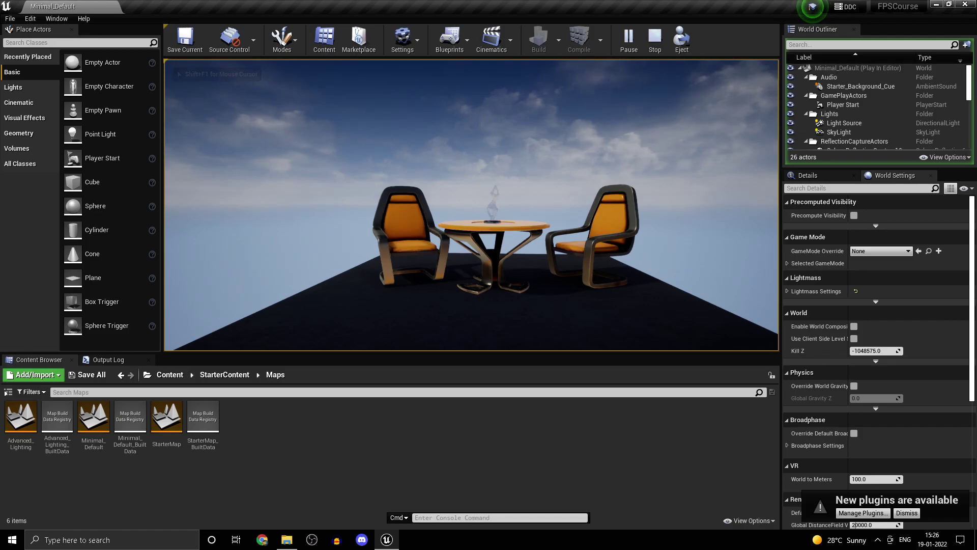
pyautogui.hotkey('shift', 'F1')
# - Enter 'open star' in the console, stop playing, and return to the root Content folder
pyautogui.press('`')
pyautogui.press('`')
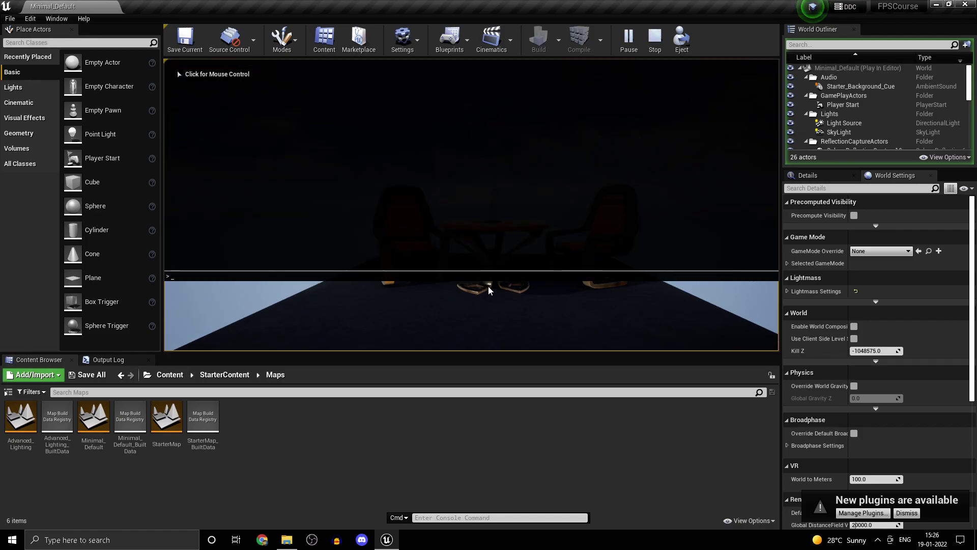
pyautogui.write('open m')
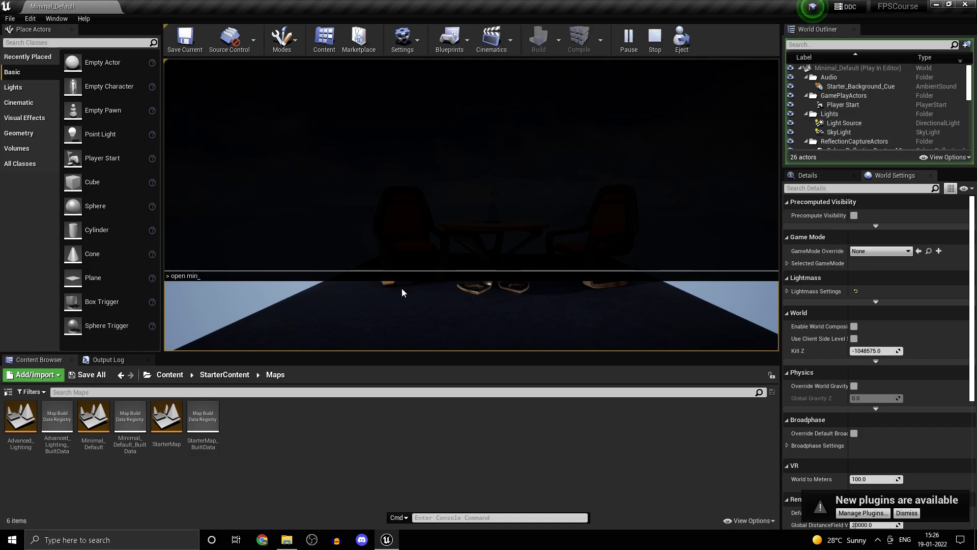
pyautogui.write('in')
pyautogui.press('BackSpace')
pyautogui.press('BackSpace')
pyautogui.press('BackSpace')
pyautogui.write('star')
pyautogui.press('Escape')
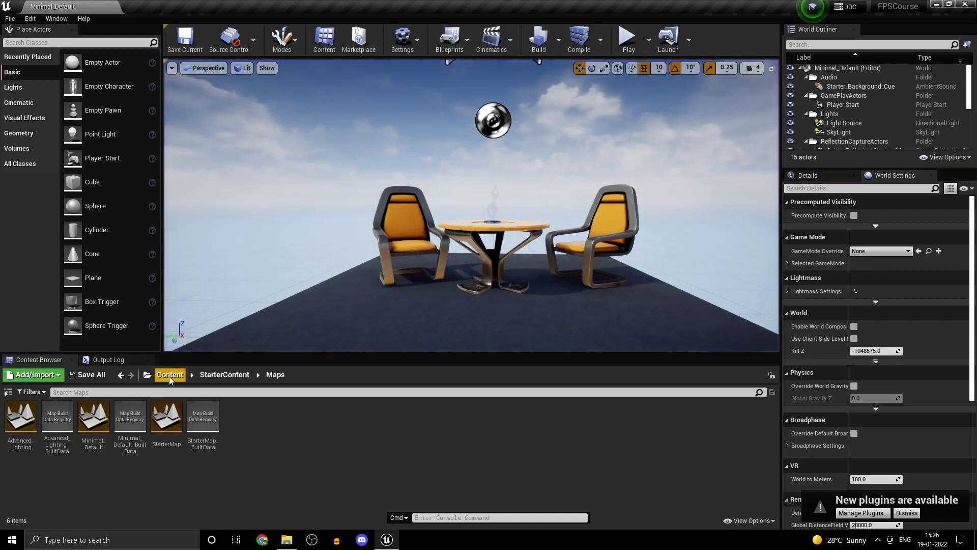
pyautogui.click(170, 375)
# - Create an empty level named Test in the Content/Maps folder
pyautogui.doubleClick(21, 415)
pyautogui.rightClick(148, 445)
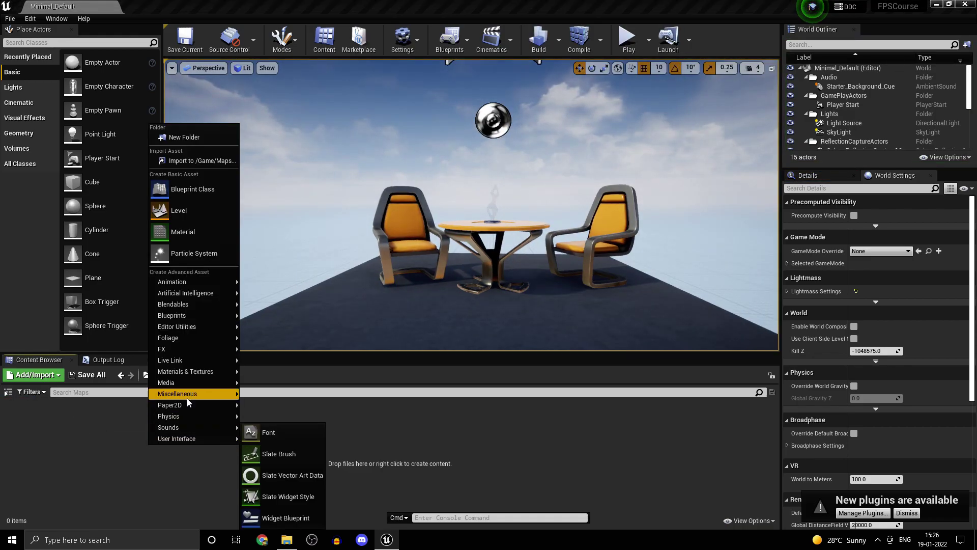
pyautogui.click(223, 212)
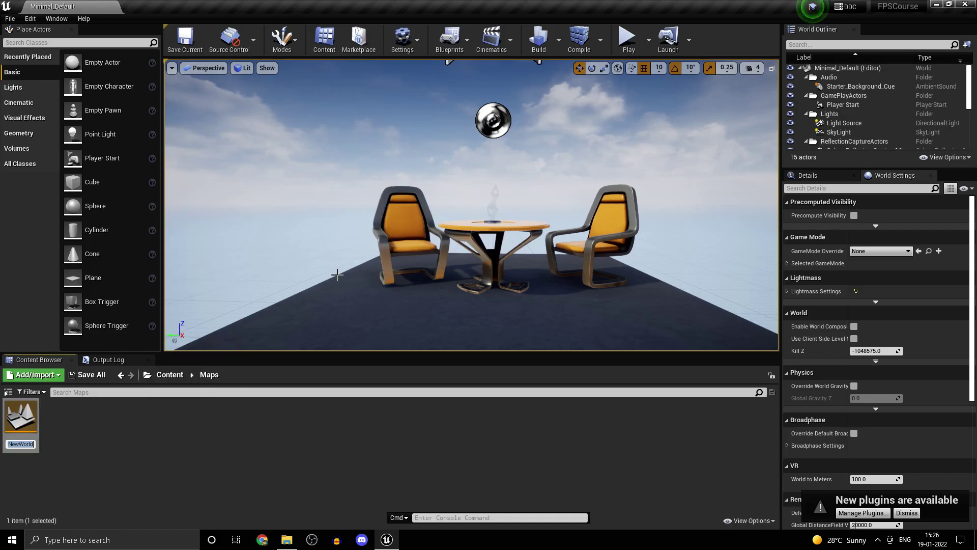
pyautogui.write('Test')
pyautogui.press('Return')
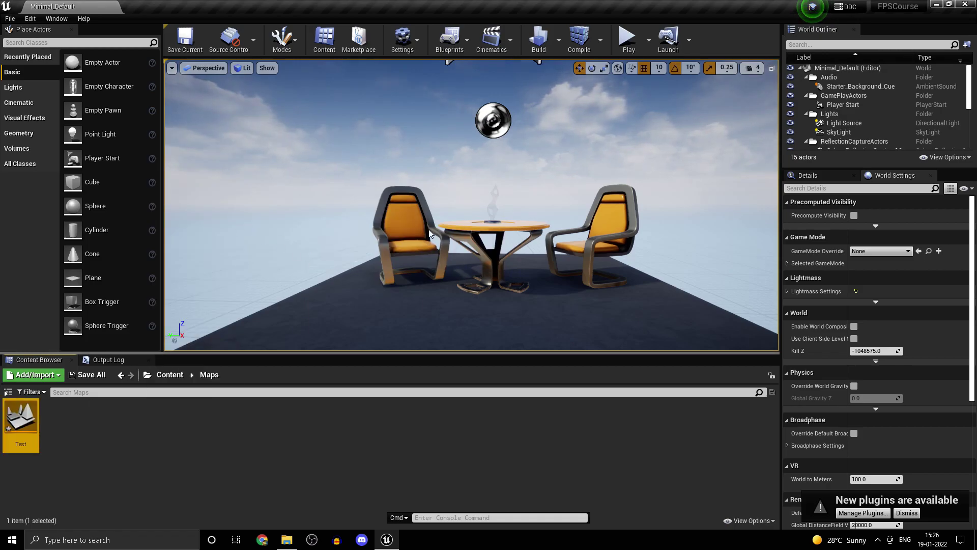
# - Play the game and run 'open Test' in the console, then stop playing
pyautogui.click(627, 38)
pyautogui.hotkey('shift', 'F1')
pyautogui.press('`')
pyautogui.press('`')
pyautogui.write('open ')
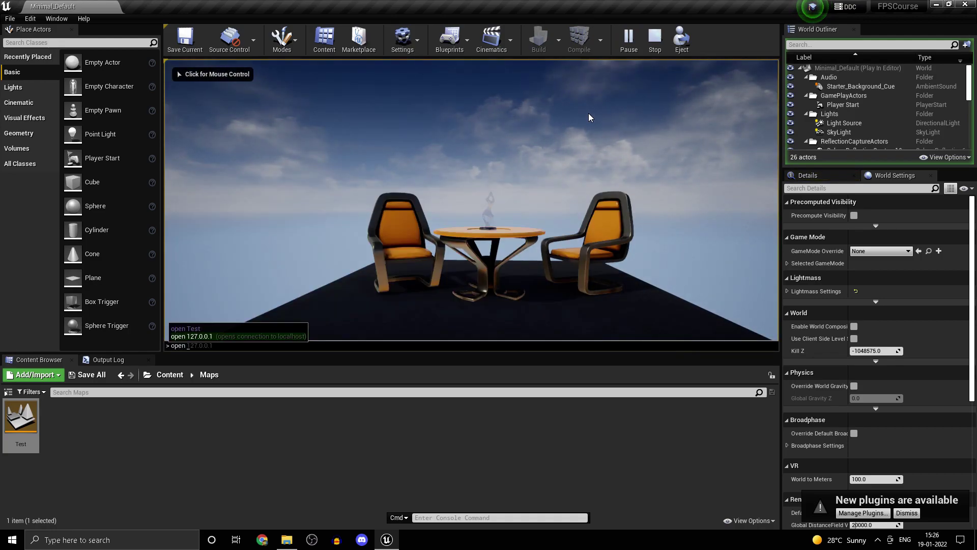
pyautogui.write('Test')
pyautogui.press('Return')
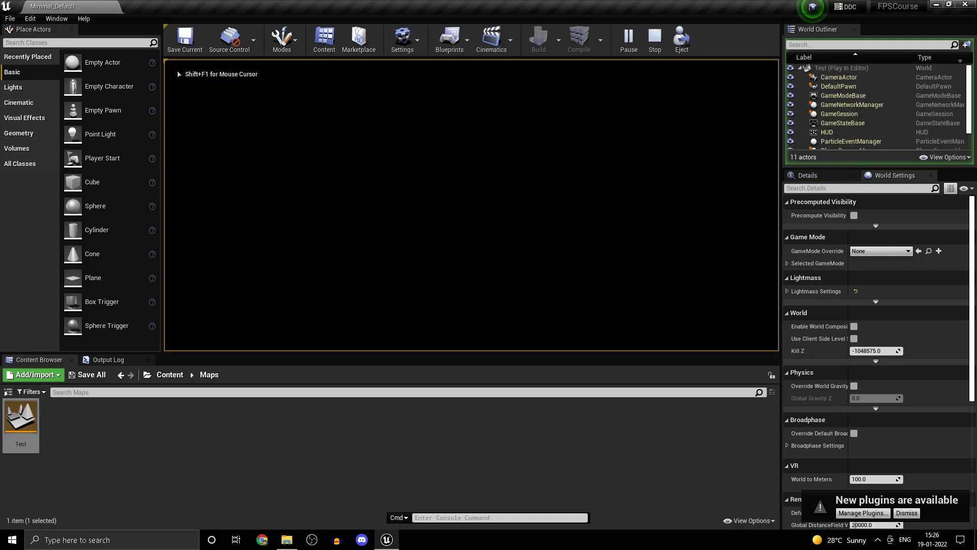
pyautogui.press('Escape')
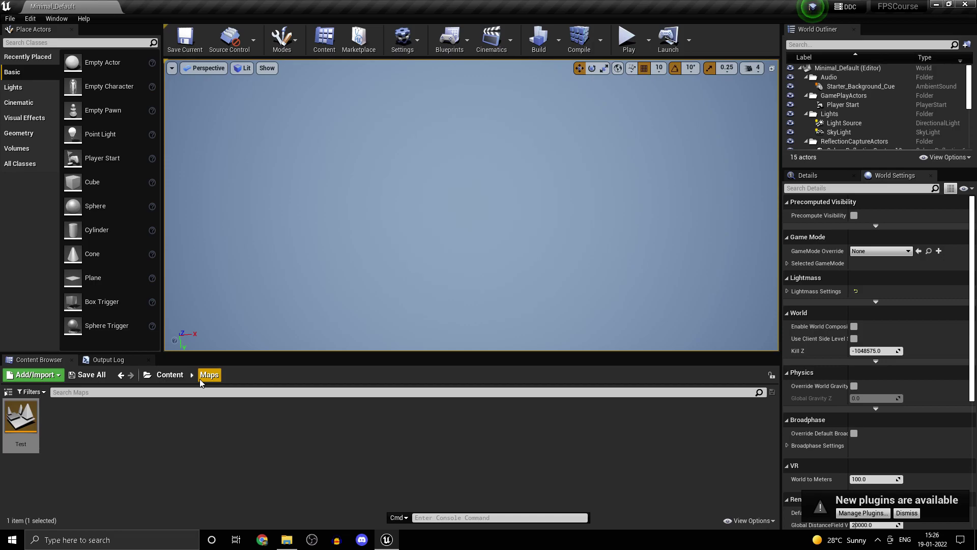
# - Delete the Test level from the Maps folder
pyautogui.click(171, 375)
pyautogui.doubleClick(21, 416)
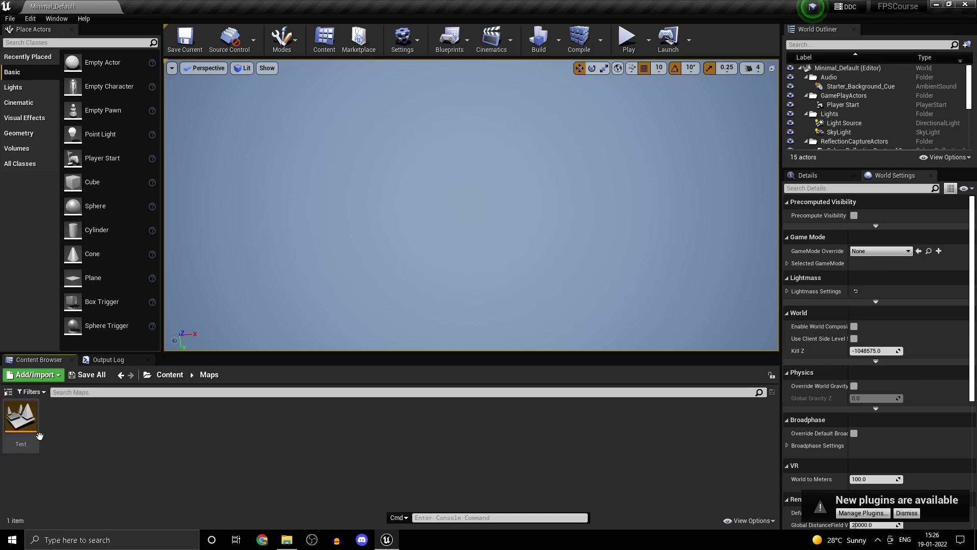
pyautogui.click(35, 444)
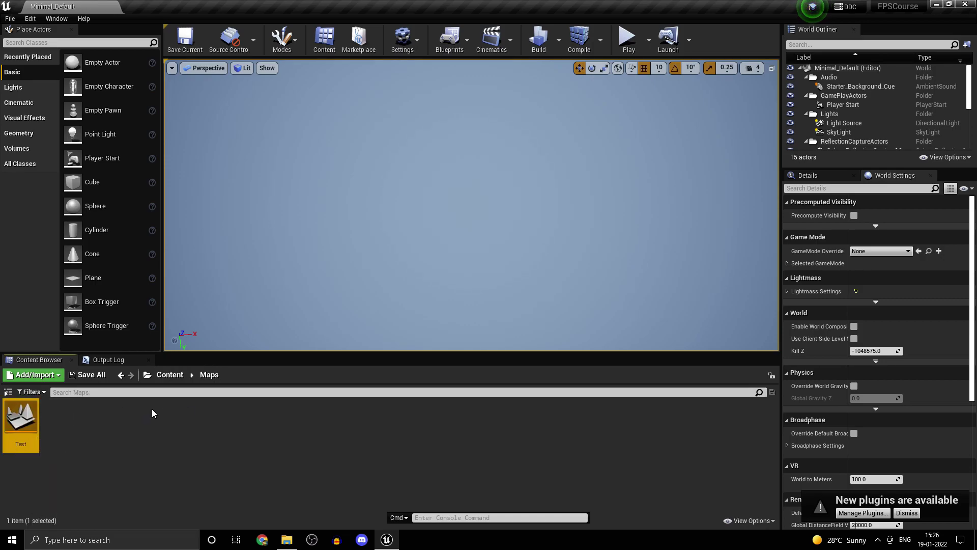
pyautogui.press('Delete')
pyautogui.click(404, 430)
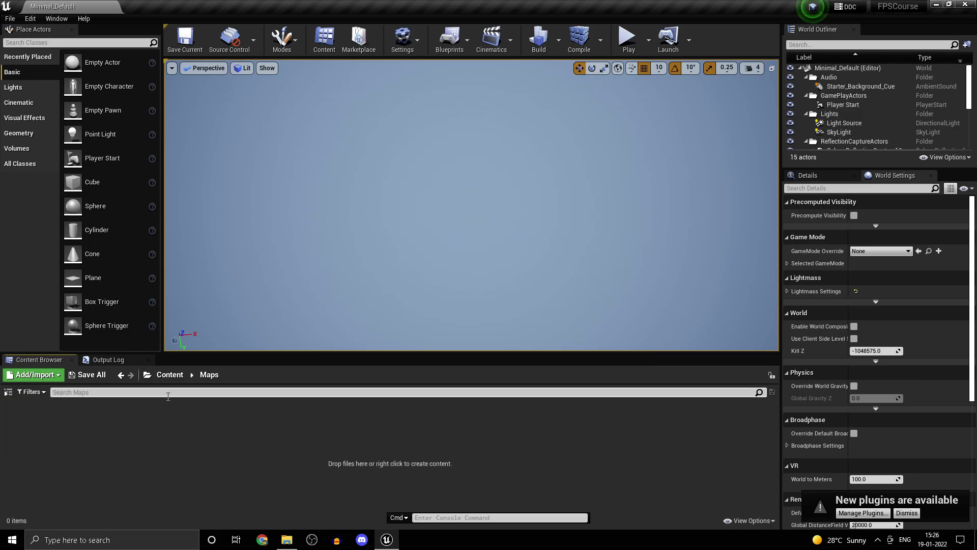
# - Return to the root Content folder and turn the viewport camera sideways
pyautogui.click(166, 375)
pyautogui.rightClick(157, 441)
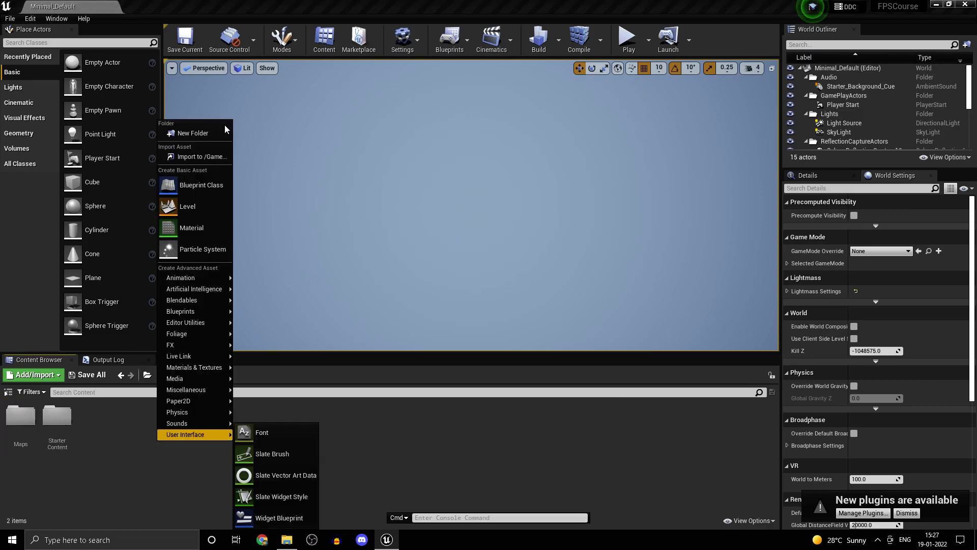
pyautogui.click(108, 460)
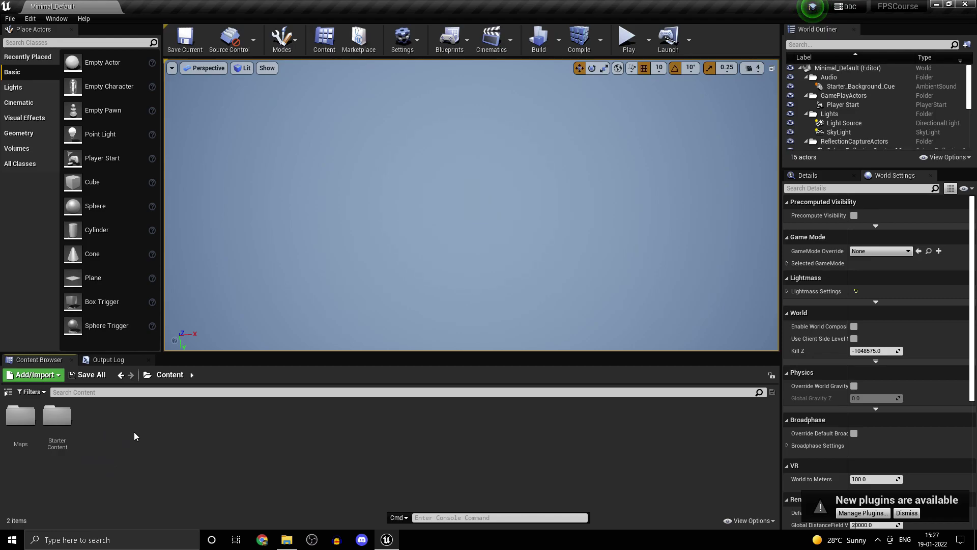
pyautogui.moveTo(411, 260); pyautogui.dragTo(391, 281, button='right')
# - Create a new folder named 'Actual_Content' in the Content folder
pyautogui.rightClick(138, 445)
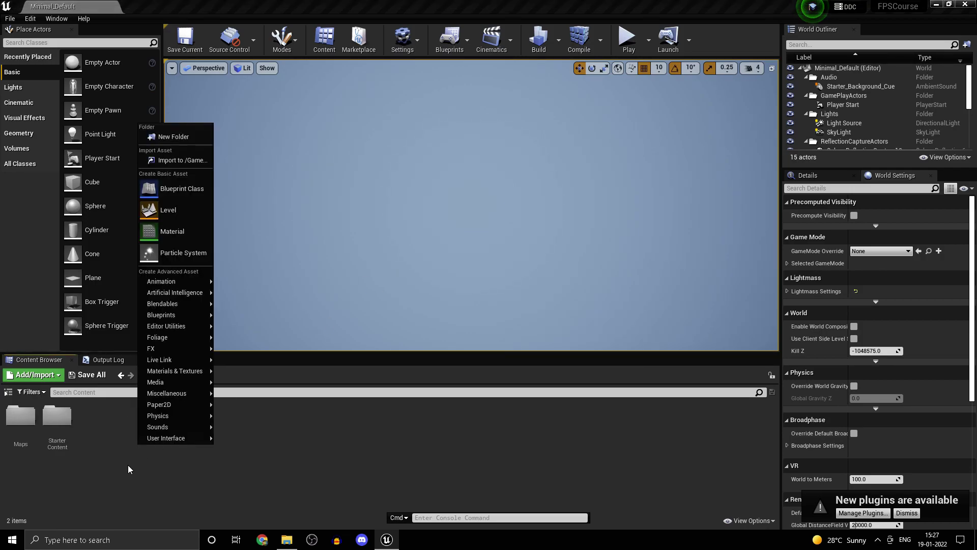
pyautogui.click(192, 138)
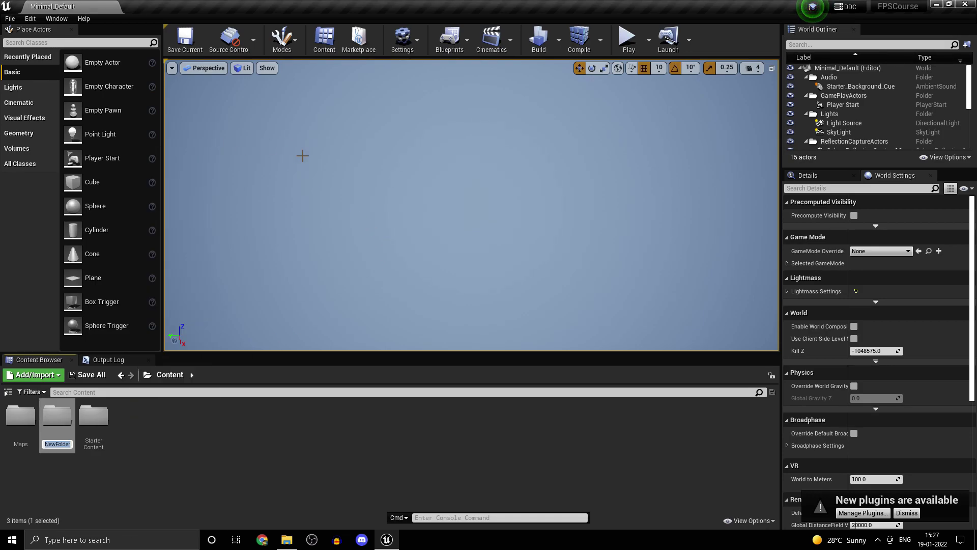
pyautogui.write('Actual')
pyautogui.write('_Content')
pyautogui.press('Return')
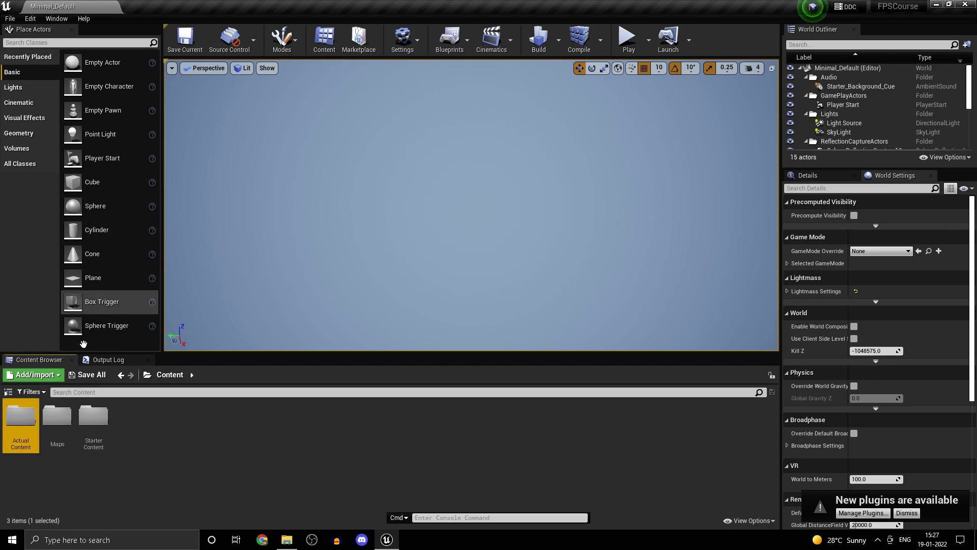
pyautogui.rightClick(40, 395)
pyautogui.press('Escape')
# - Inside the ActualContent folder, create a new folder named 'Blueprints'
pyautogui.doubleClick(34, 418)
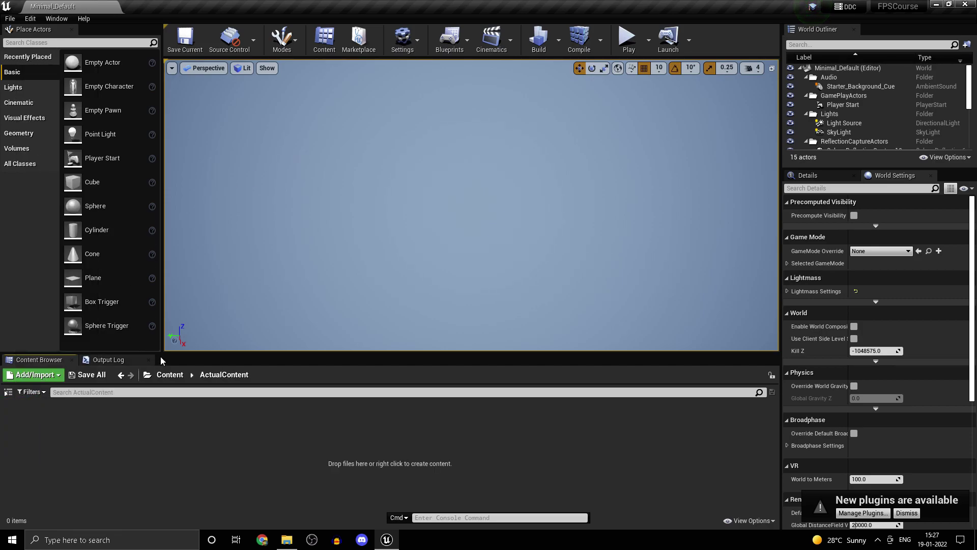
pyautogui.rightClick(66, 432)
pyautogui.click(151, 123)
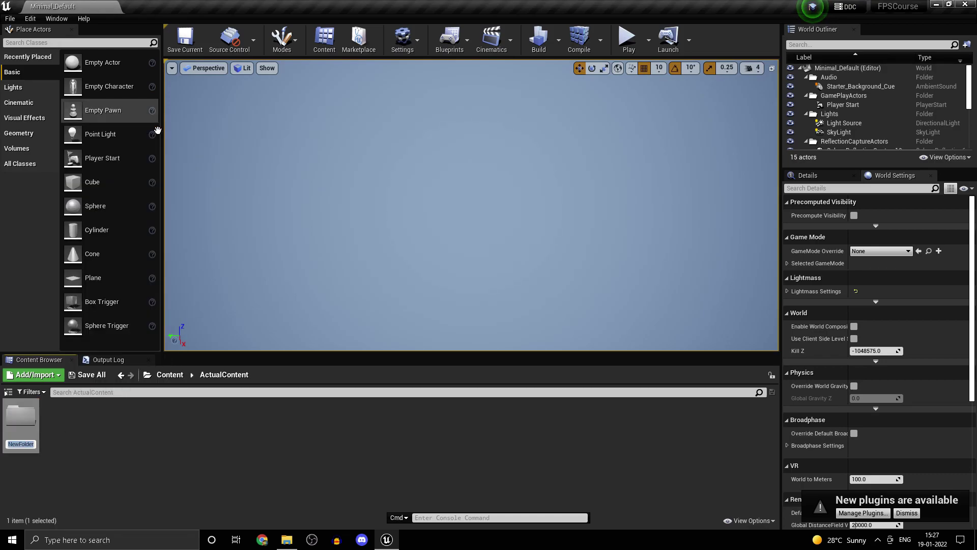
pyautogui.write('Blueprints')
pyautogui.press('Return')
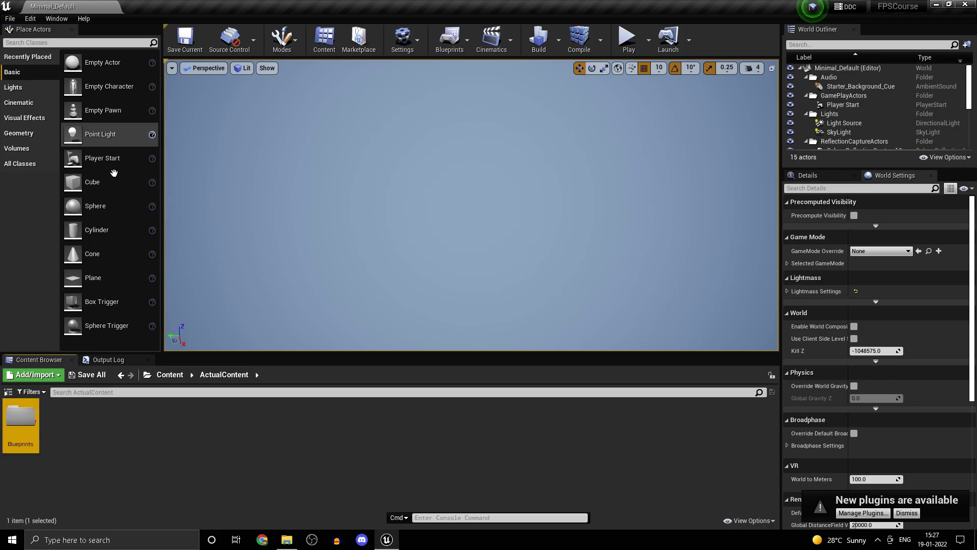
pyautogui.click(75, 431)
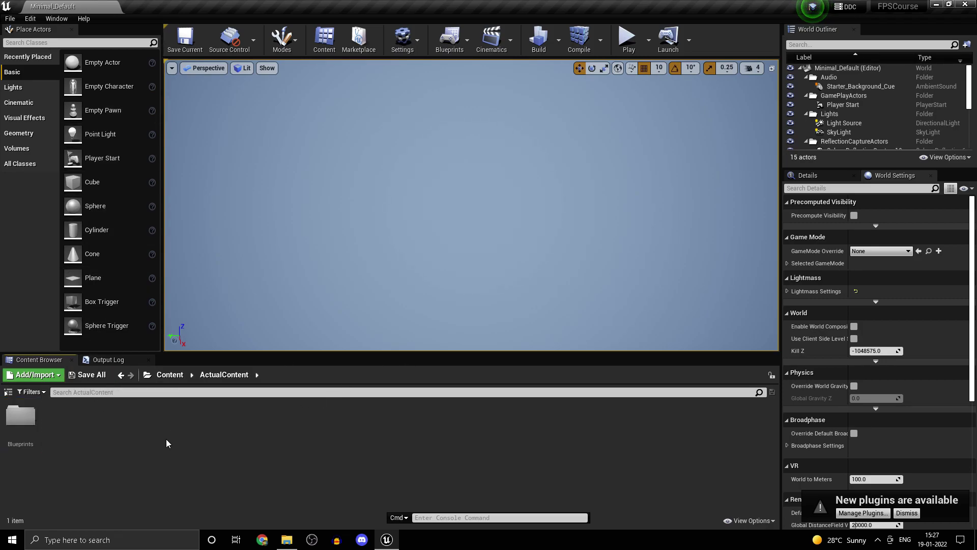
# - Go back to the root Content folder and select the ActualContent folder
pyautogui.click(170, 375)
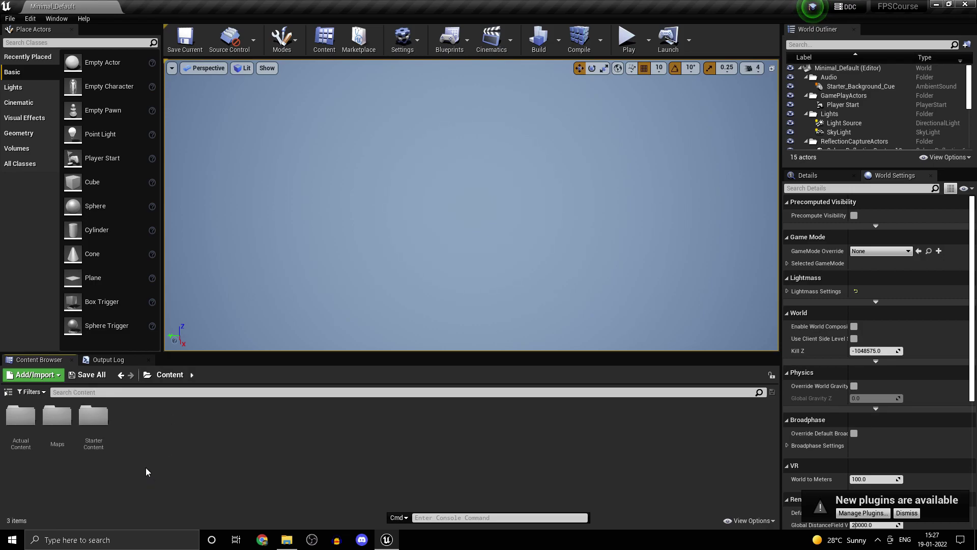
pyautogui.click(20, 423)
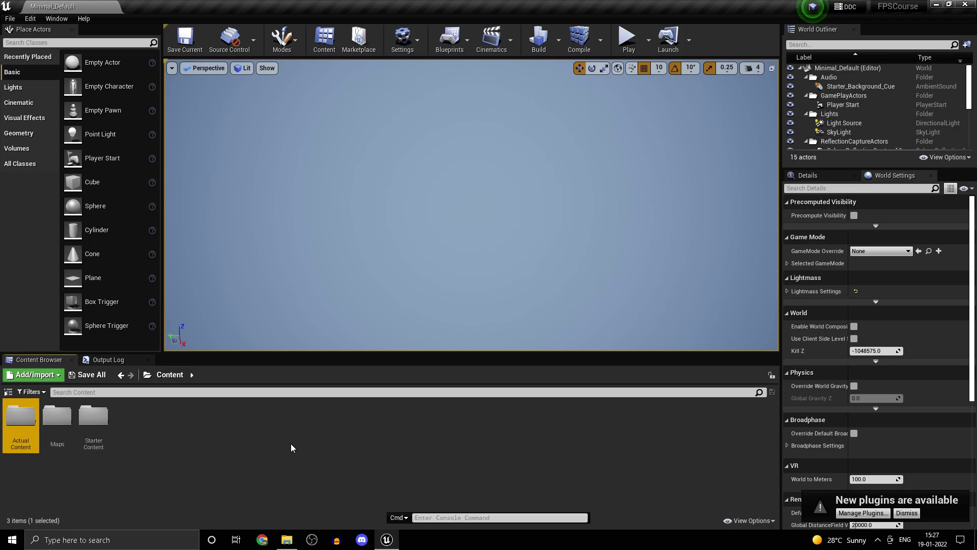